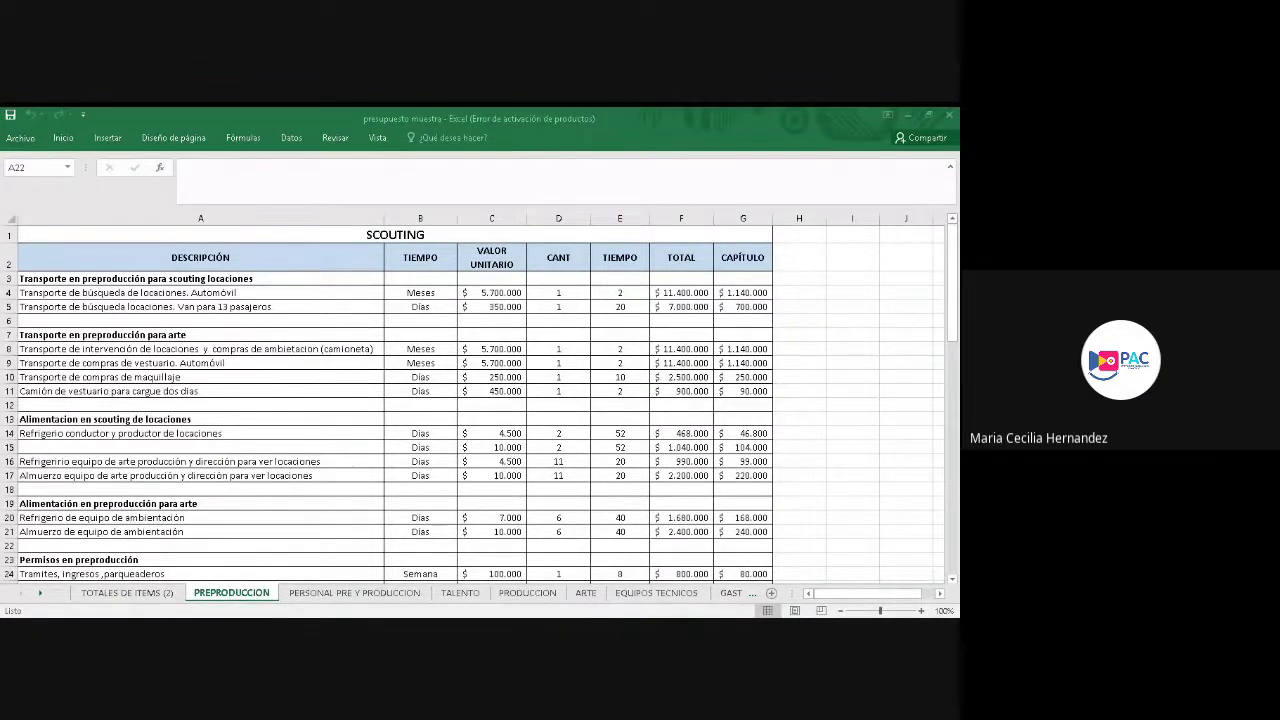
Check the TOTALES DE ITEMS (2) sheet and return to PREPRODUCCION, selecting the heading "Alimentación en preproducción para arte"
left_click(116, 593)
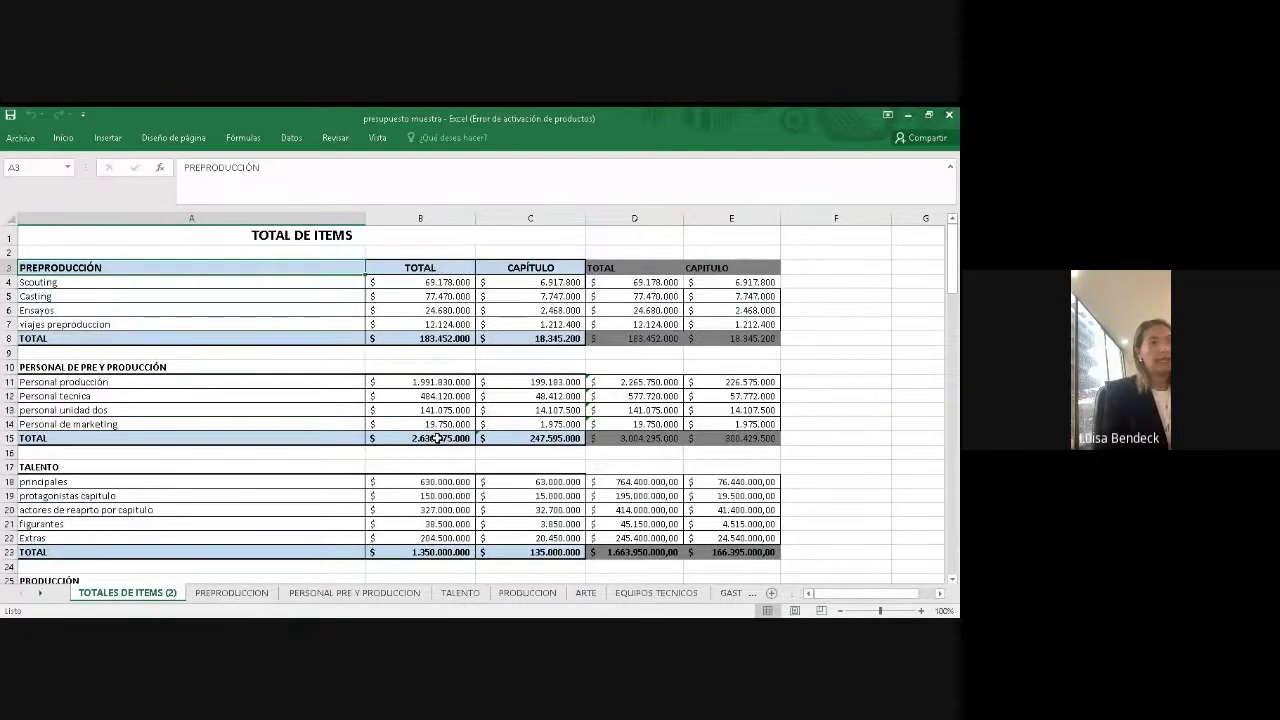
left_click(247, 597)
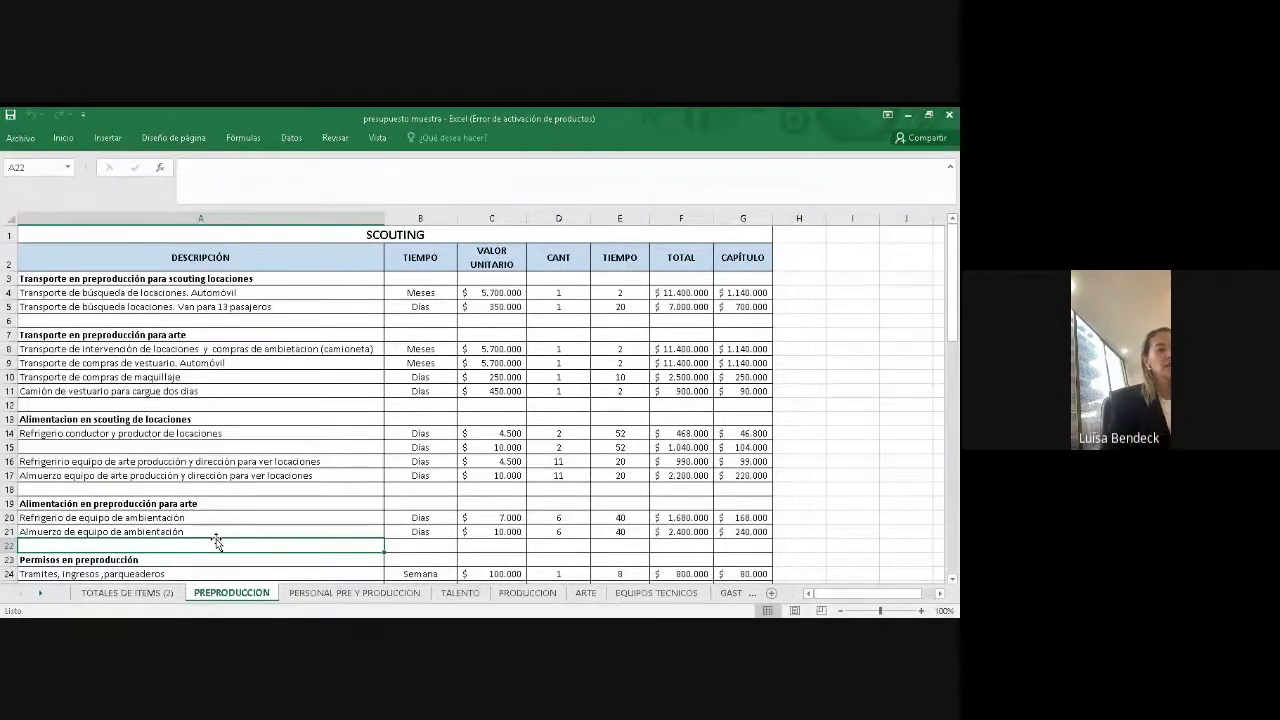
left_click(120, 559)
left_click(119, 516)
left_click(119, 503)
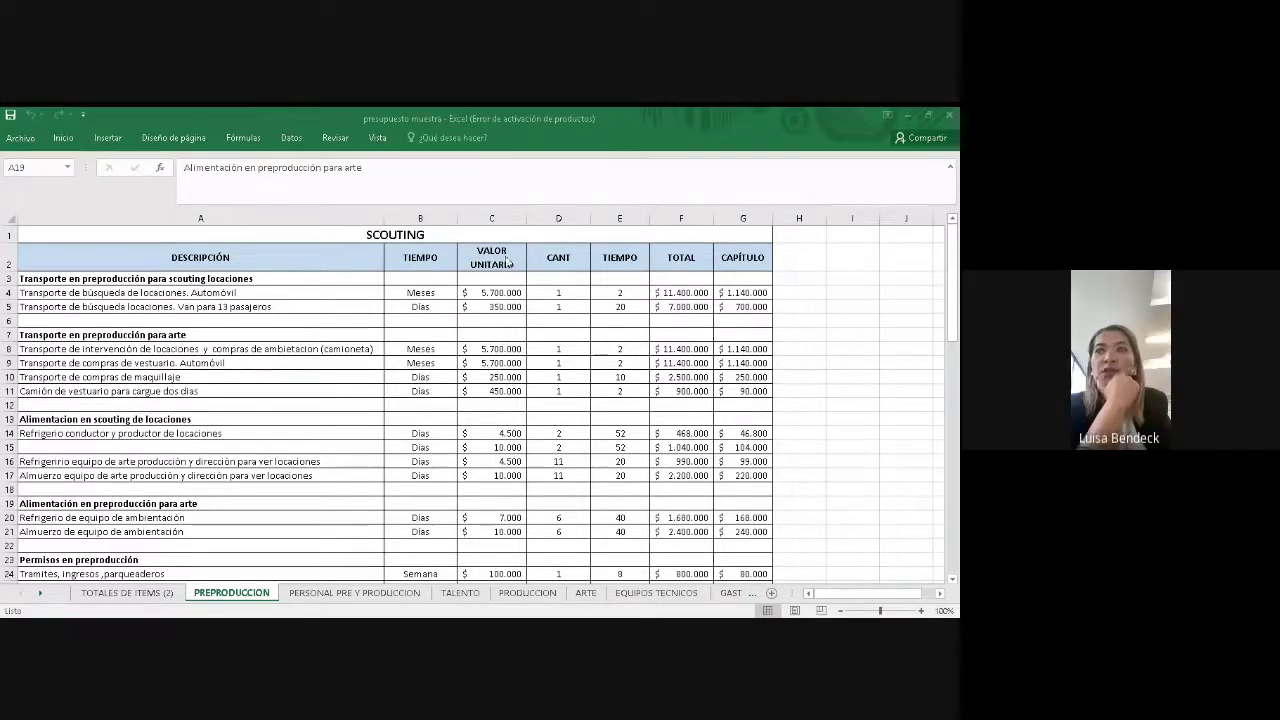
Look through the scouting, casting, rehearsal and travel tables of the PREPRODUCCION sheet, down to the empty rows below them
left_click(253, 113)
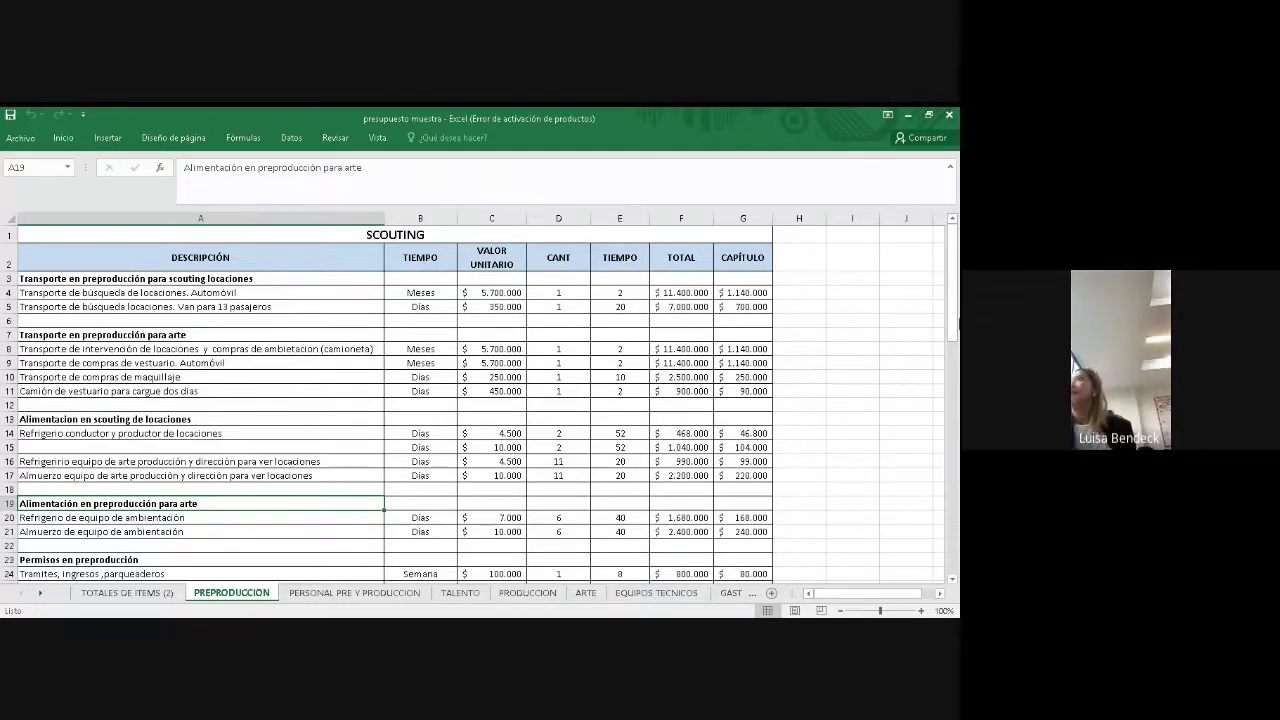
left_click_drag(950, 320, 930, 370)
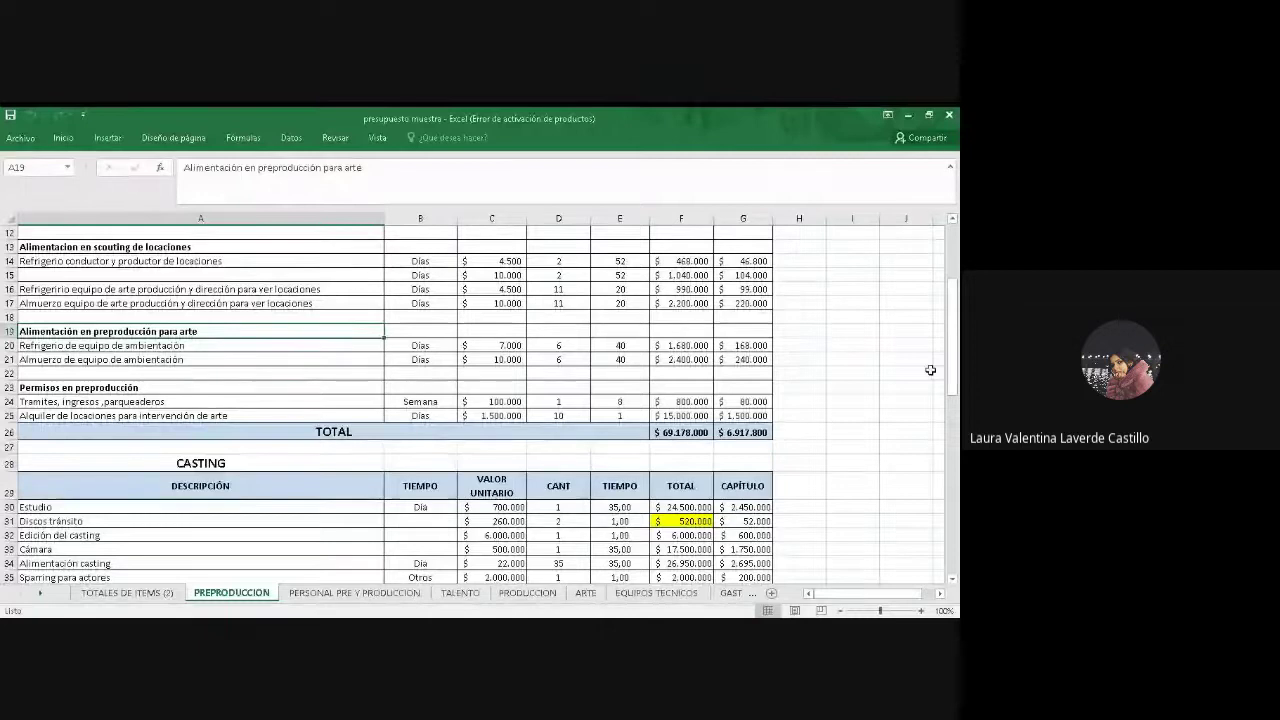
key("Page_Down")
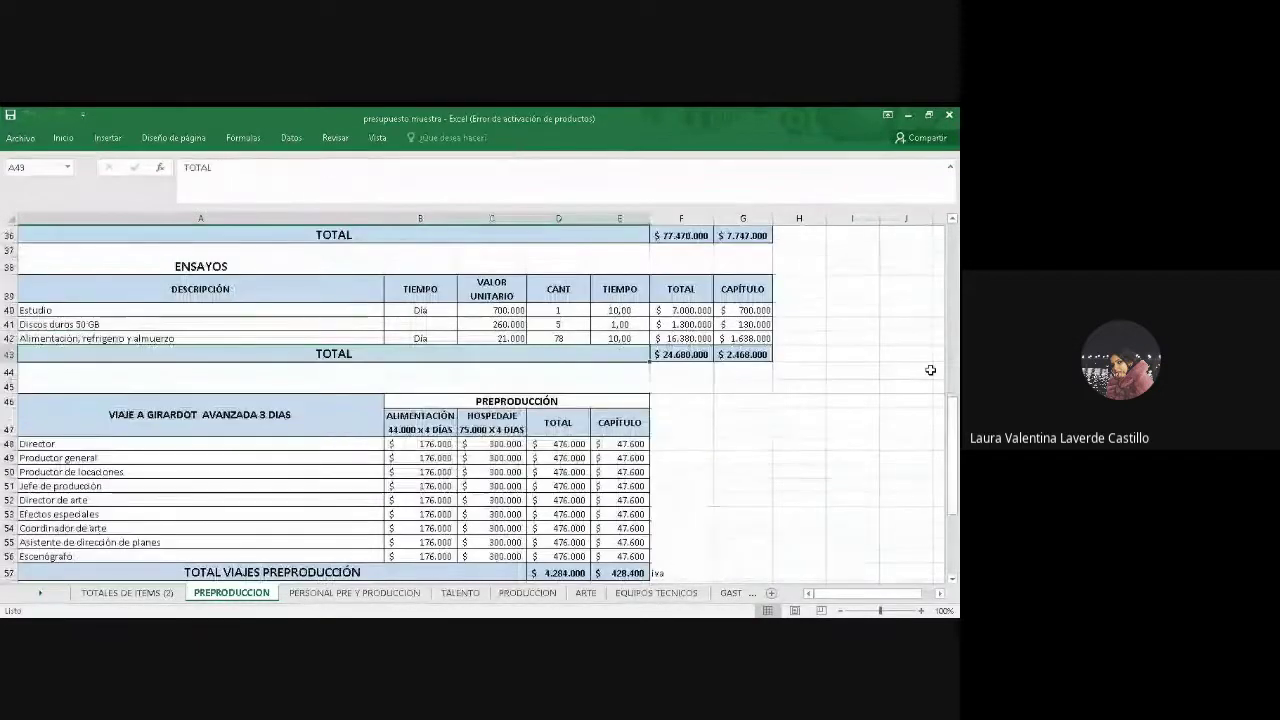
key("Page_Down")
key("Page_Down")
key("Page_Down")
key("Page_Down")
key("Page_Down")
key("Page_Down")
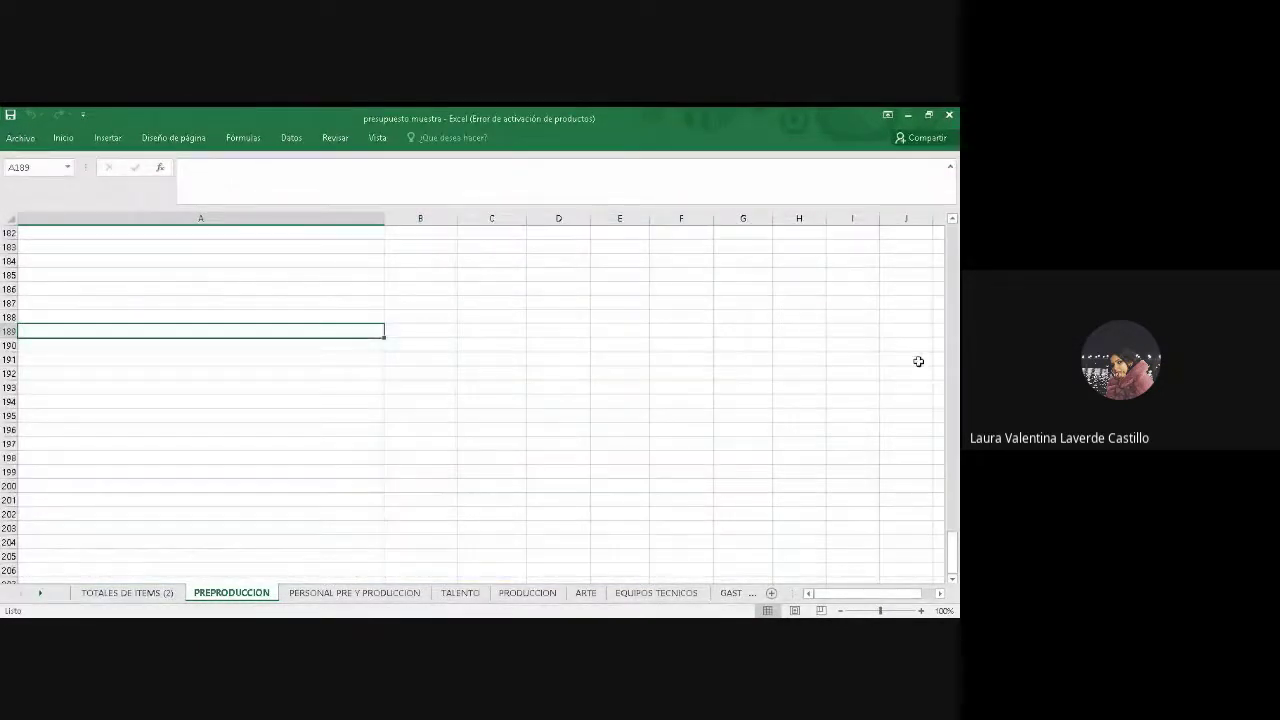
left_click(523, 497)
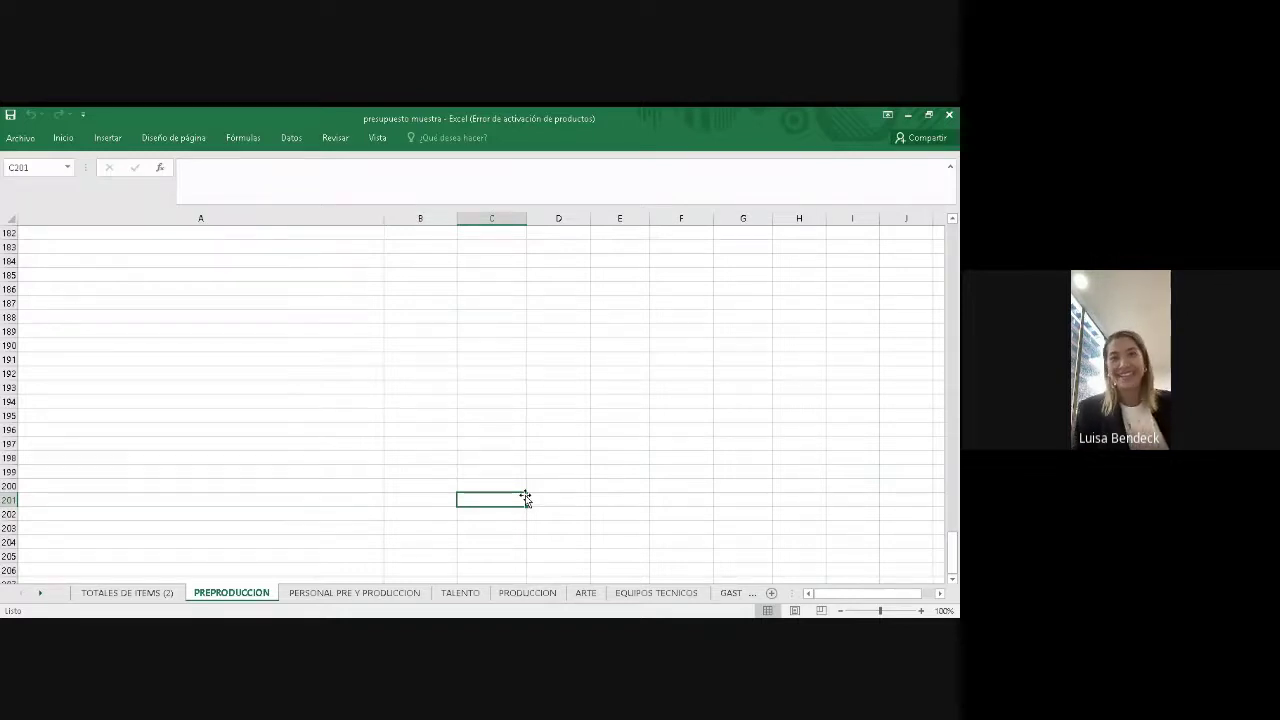
Review the preproduction, personnel and talent totals on the TOTALES DE ITEMS (2) sheet
left_click(105, 593)
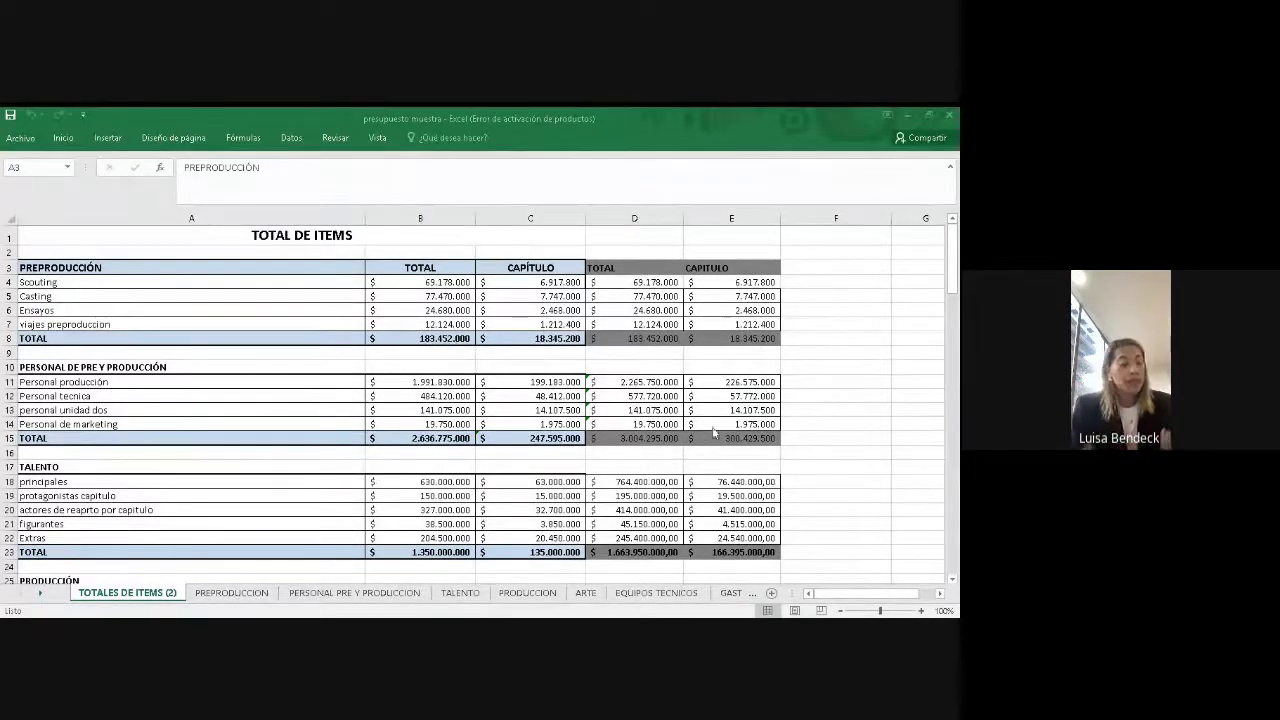
left_click(951, 580)
left_click(951, 580)
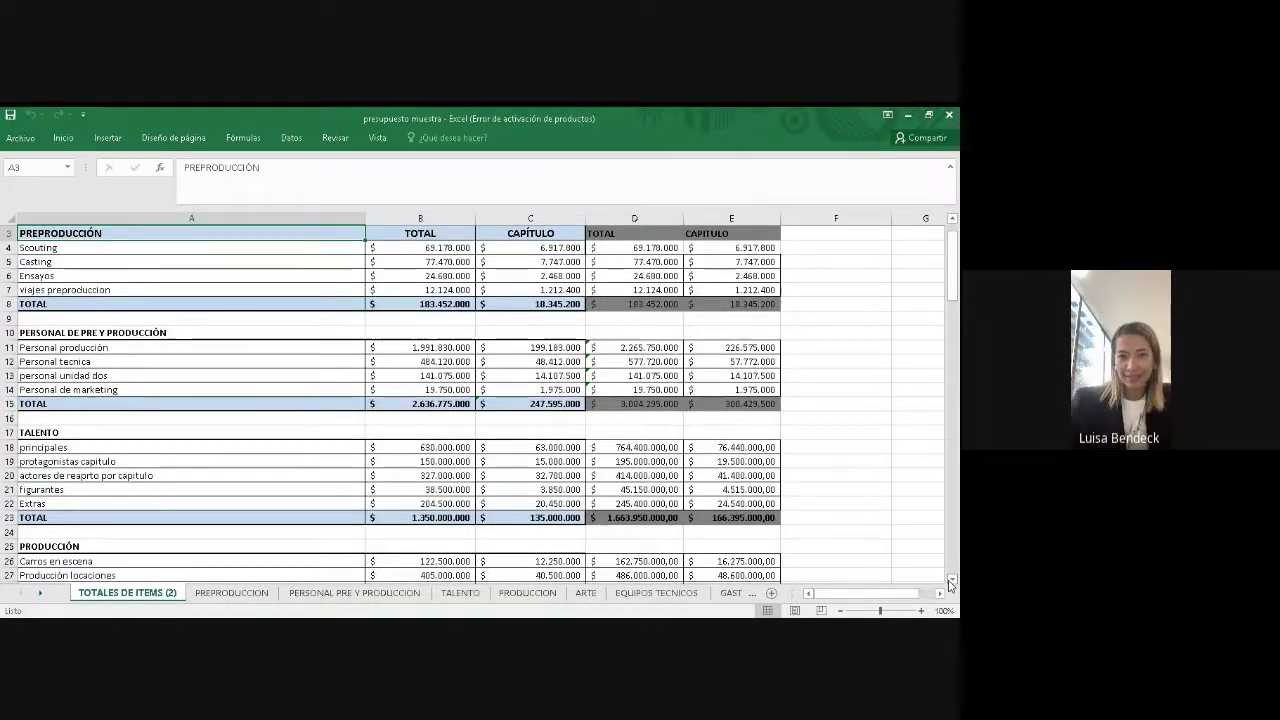
left_click(950, 580)
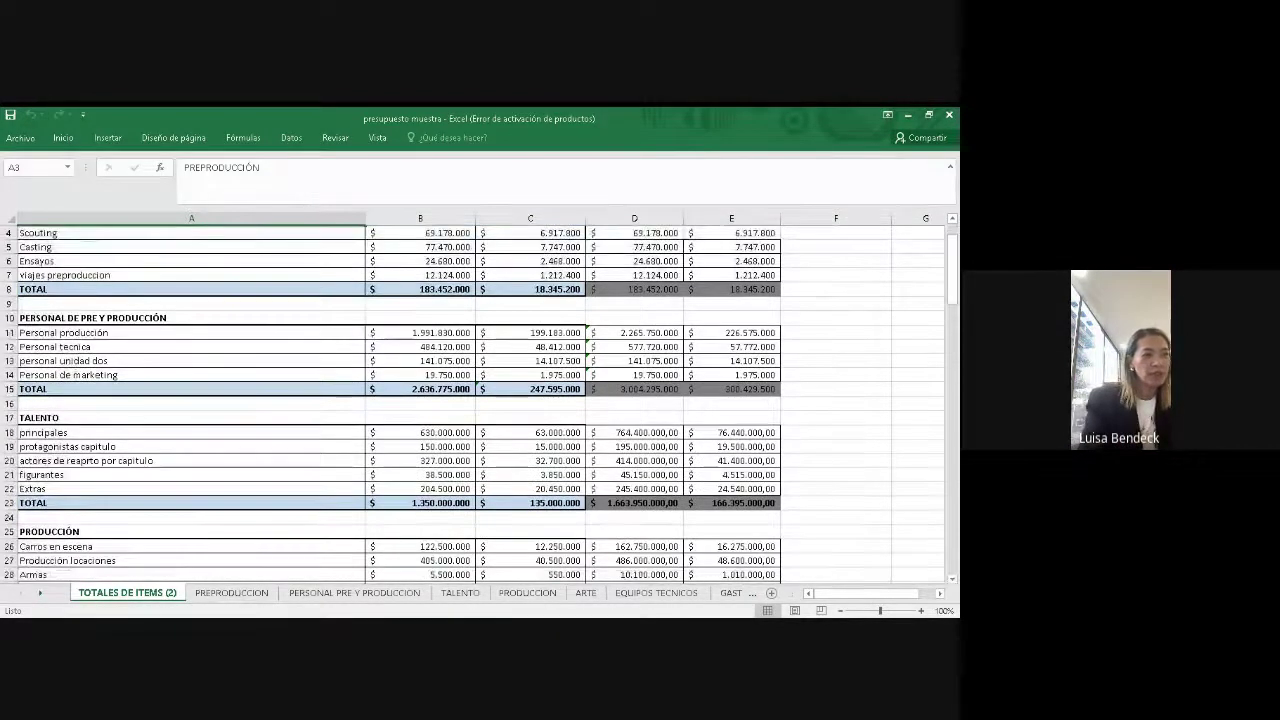
Return to the PREPRODUCCION sheet and go back up from the empty rows to the "Alimentación casting" row
left_click(242, 597)
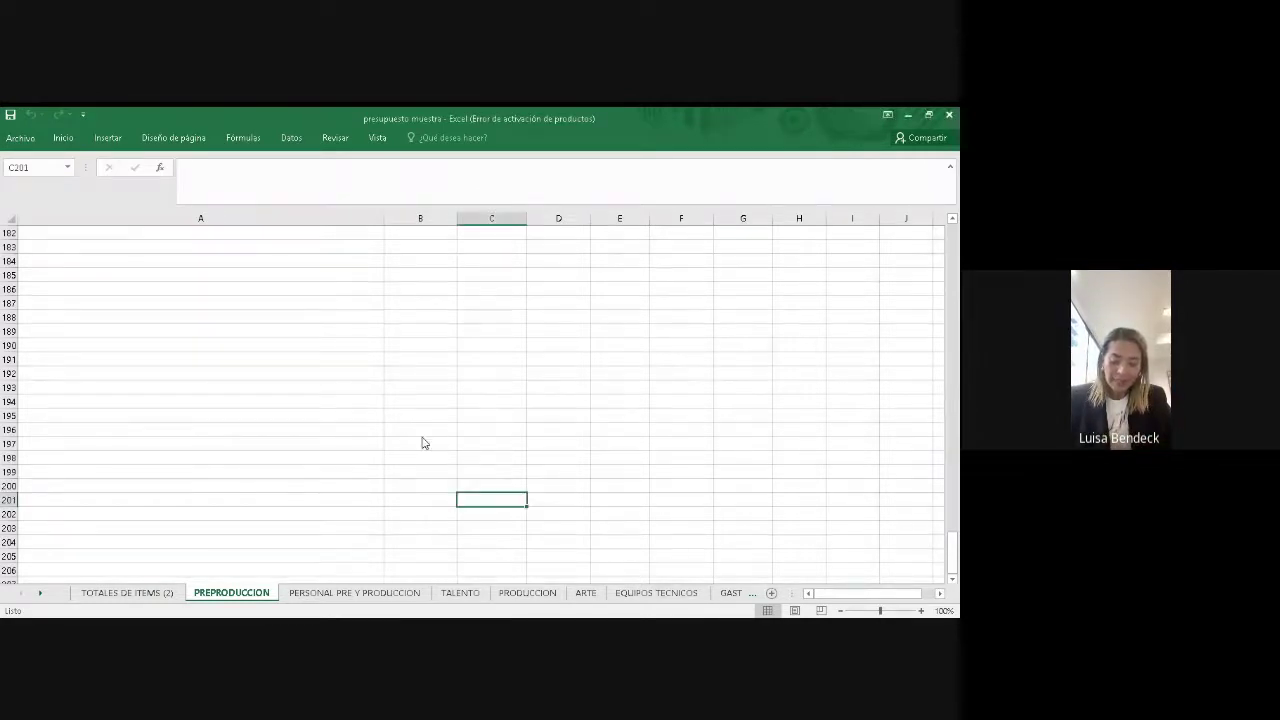
key("Up")
key("Up")
key("Up")
key("Up")
key("Up")
key("Up")
key("Up")
key("Up")
key("Up")
key("Up")
key("Up")
key("Up")
key("Up")
key("Up")
key("Up")
key("Up")
key("Up")
key("Up")
key("Up")
key("Up")
key("Up")
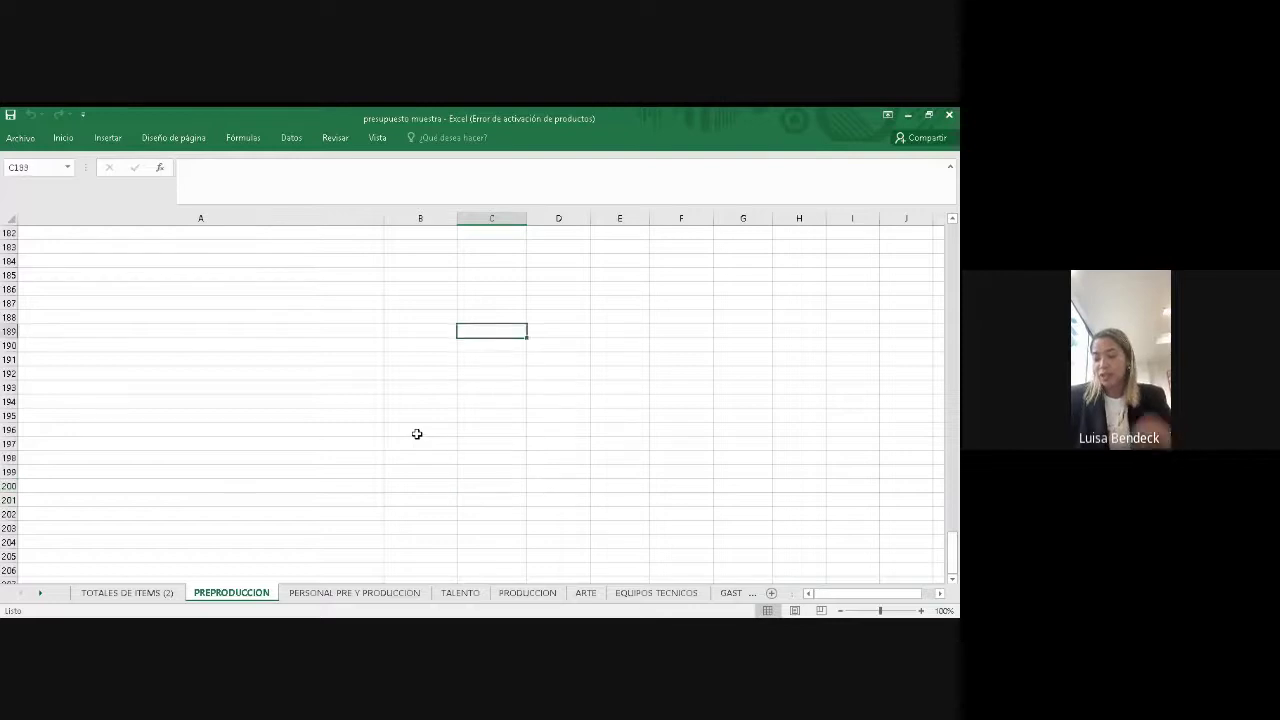
key("Up")
key("Up")
key("Up")
key("Up")
key("Up")
key("Up")
key("Up")
key("Up")
key("Up")
key("Up")
key("Up")
key("Up")
key("Up")
key("Up")
key("Up")
key("Up")
key("Up")
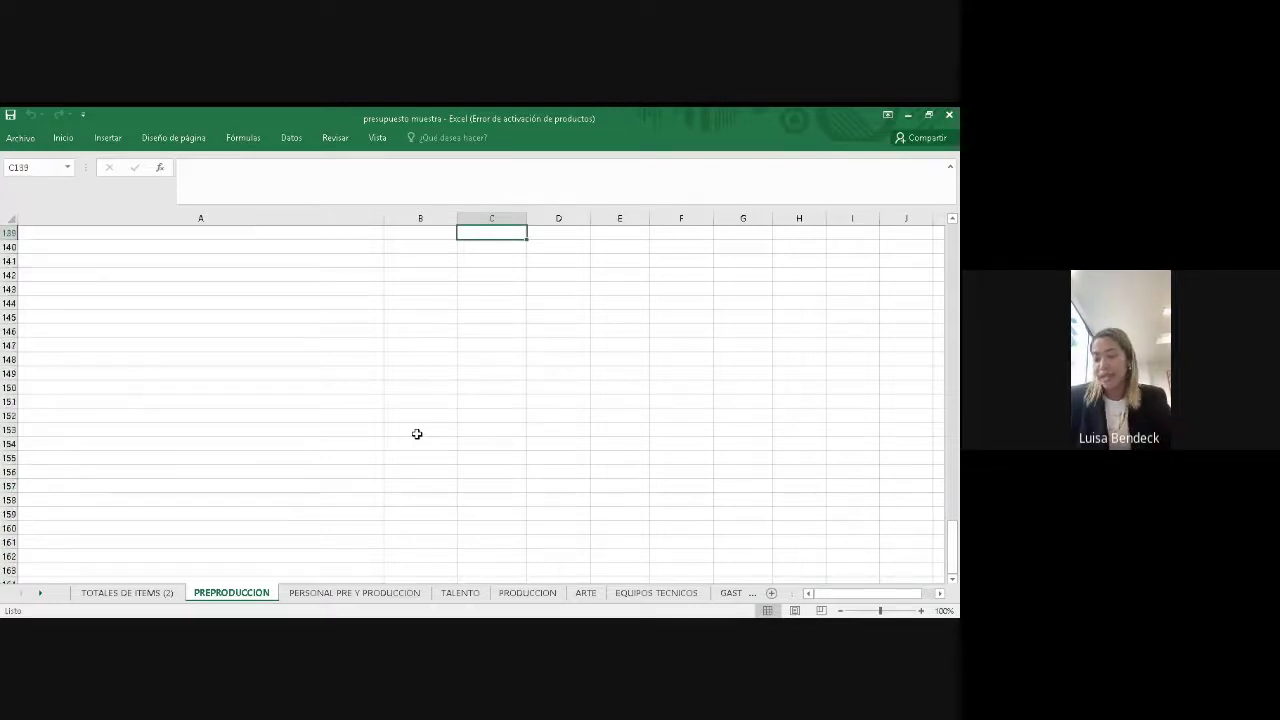
key("Left")
key("Left")
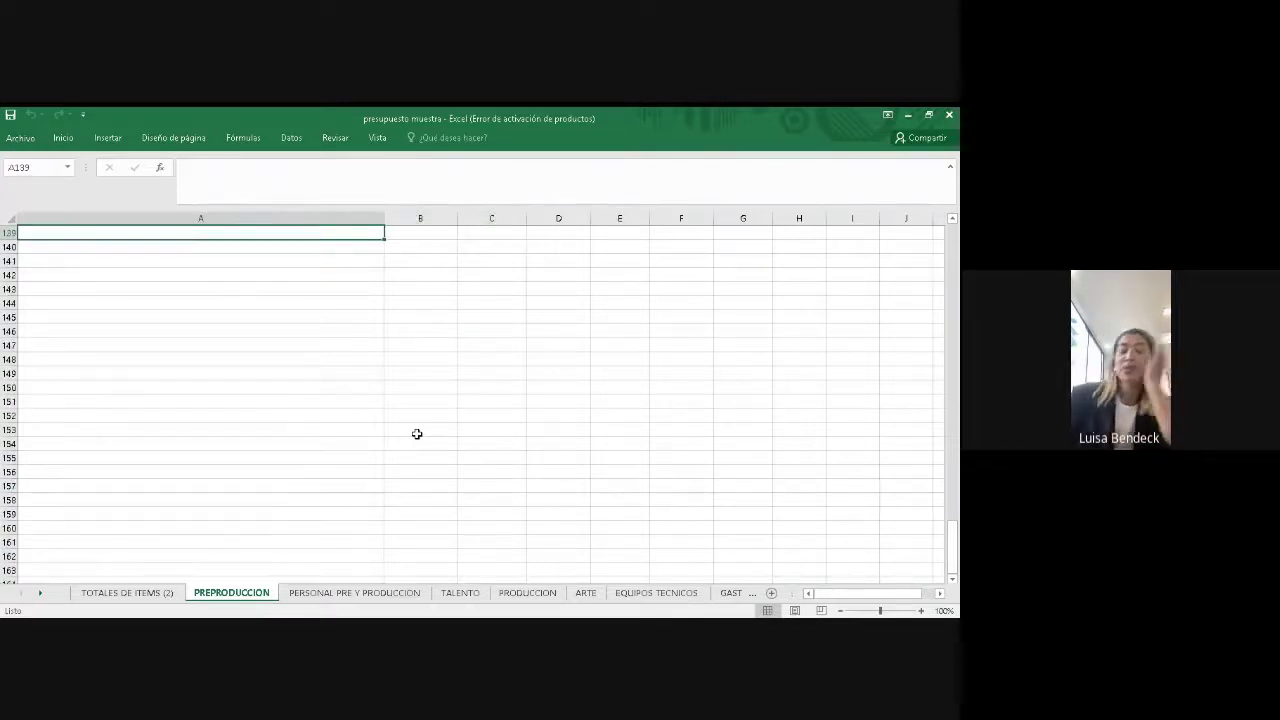
key("Up")
key("Up")
key("Up")
key("Up")
key("Up")
key("Up")
key("Up")
key("Up")
key("Up")
key("Up")
key("Up")
key("Up")
key("Up")
key("Up")
key("Up")
key("Up")
key("Up")
key("Up")
key("Up")
key("Up")
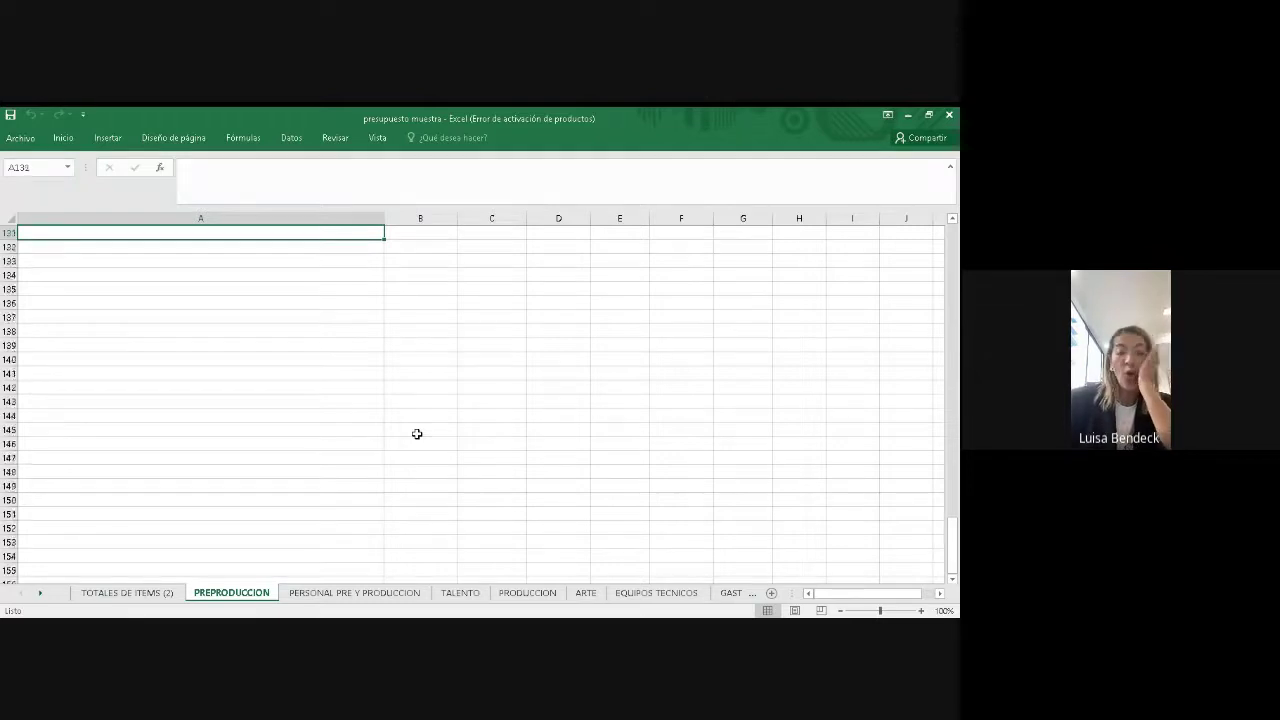
key("Up")
key("Up")
key("Up")
key("Up")
key("Up")
key("Up")
key("Up")
key("Up")
key("Up")
key("Up")
key("Up")
key("Up")
key("Up")
key("Up")
key("Up")
key("Up")
key("Up")
key("Up")
key("Up")
key("Up")
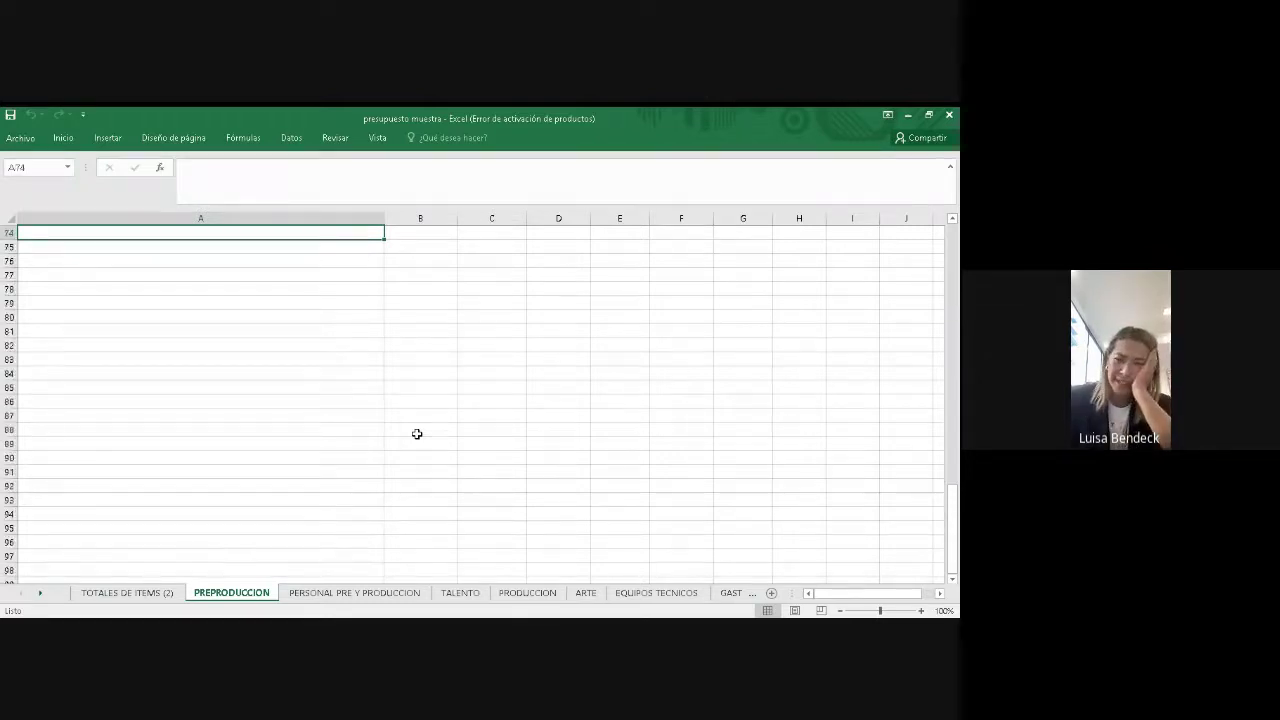
key("Up")
key("Up")
key("Up")
key("Up")
key("Up")
key("Up")
key("Up")
key("Up")
key("Up")
key("Up")
key("Up")
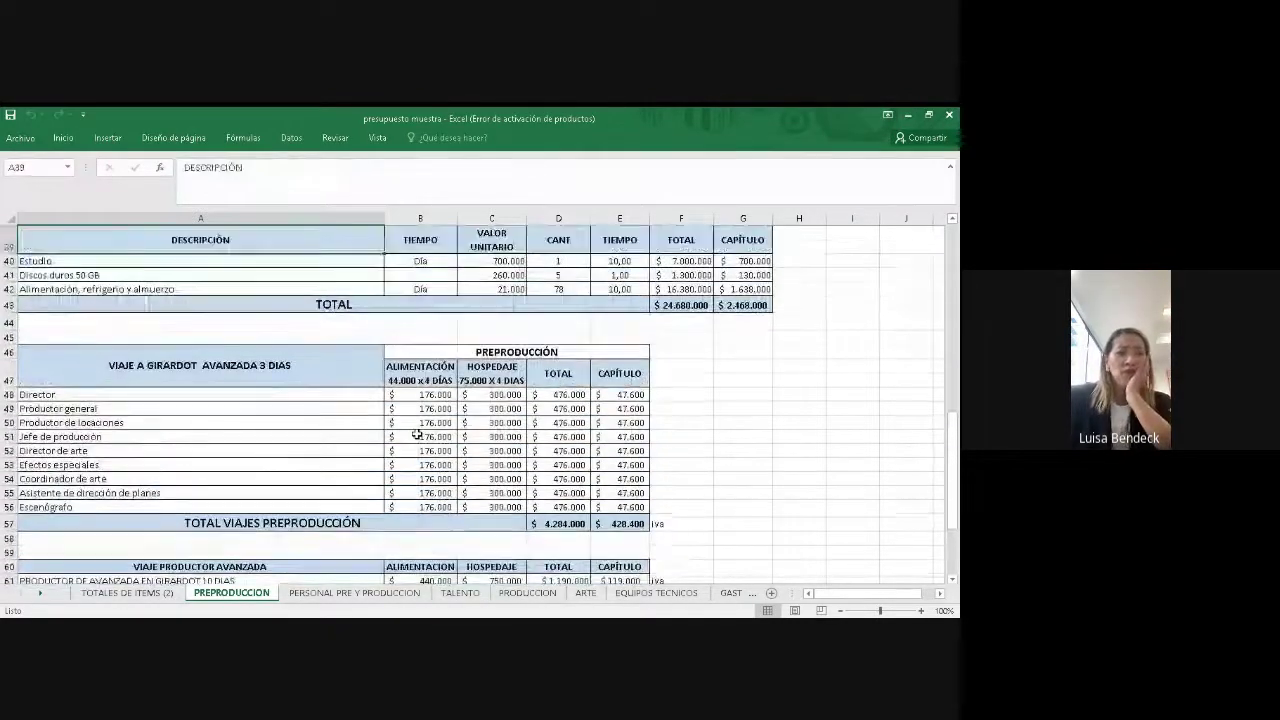
key("Up")
key("Up")
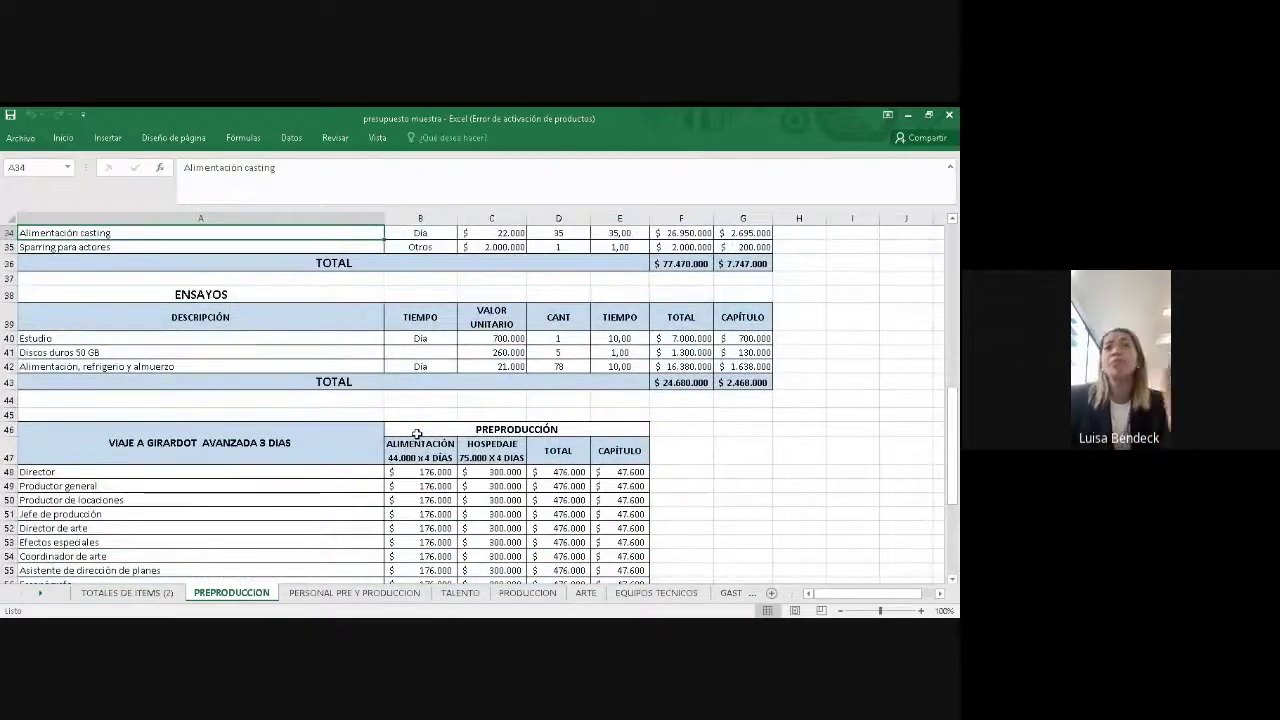
Go through the ENSAYOS table from its heading to the "Alimentación, refrigerio y almuerzo" row
key("Down")
key("Down")
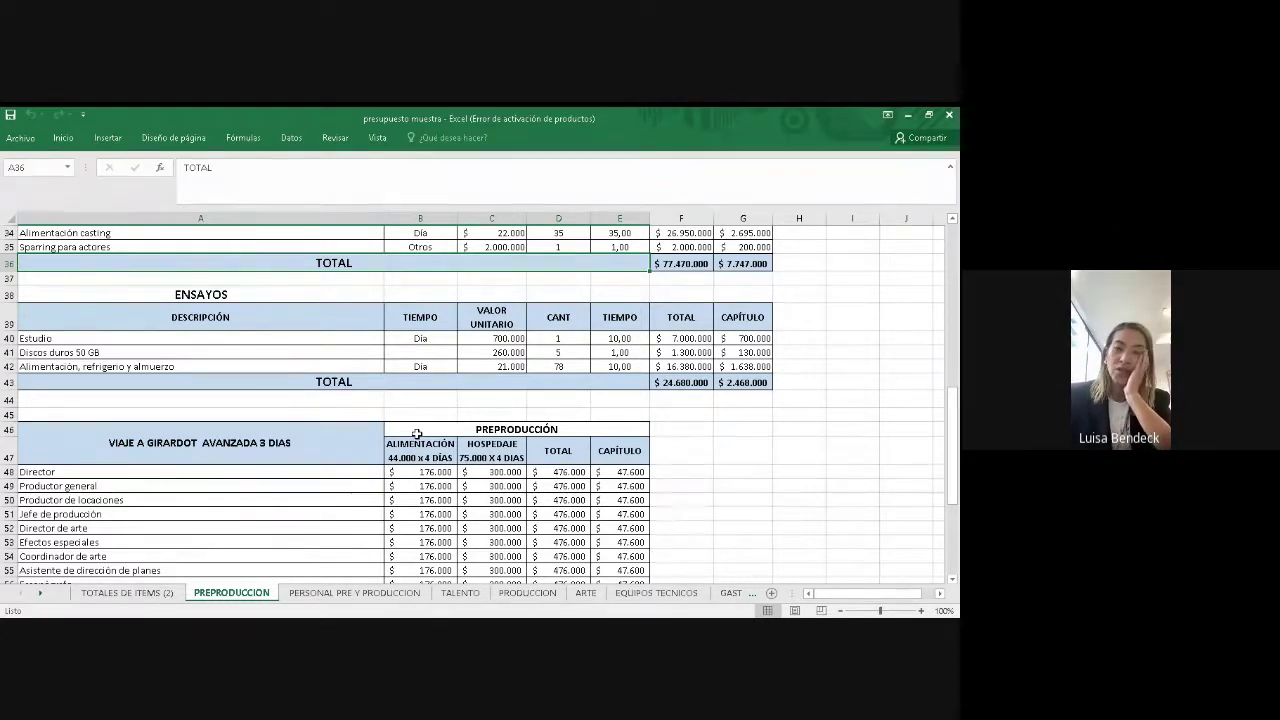
key("Down")
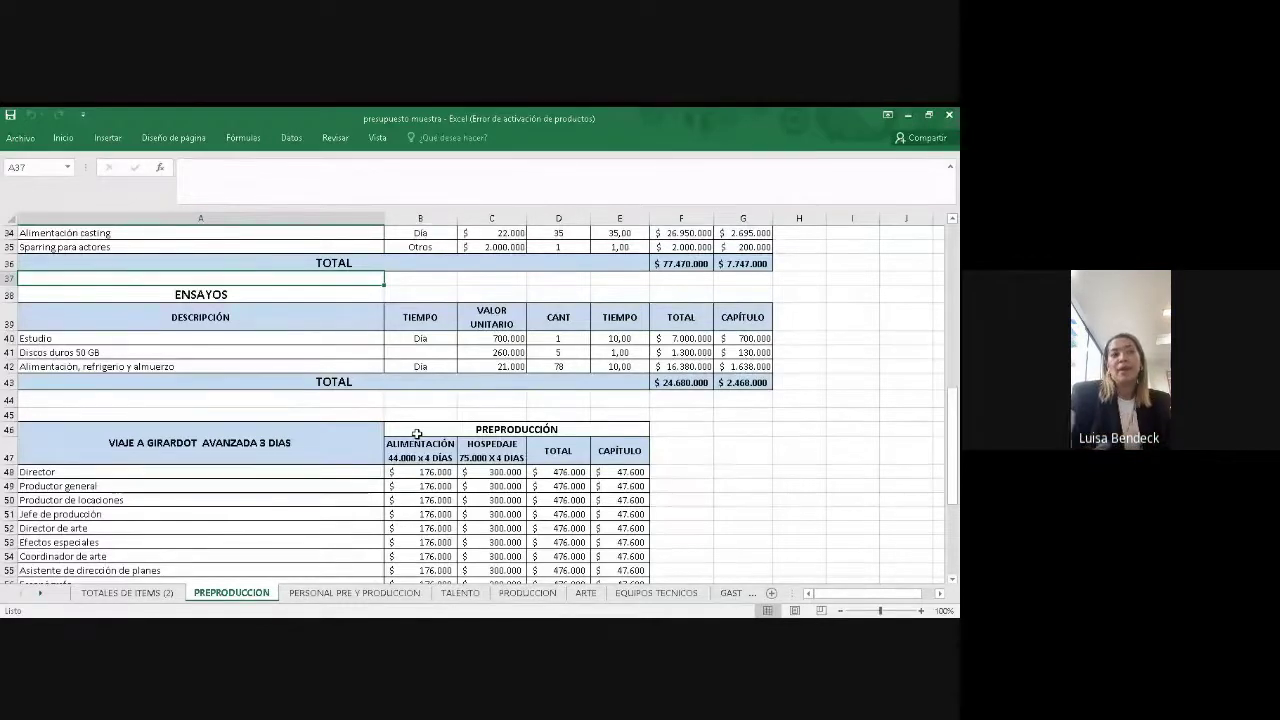
key("Down")
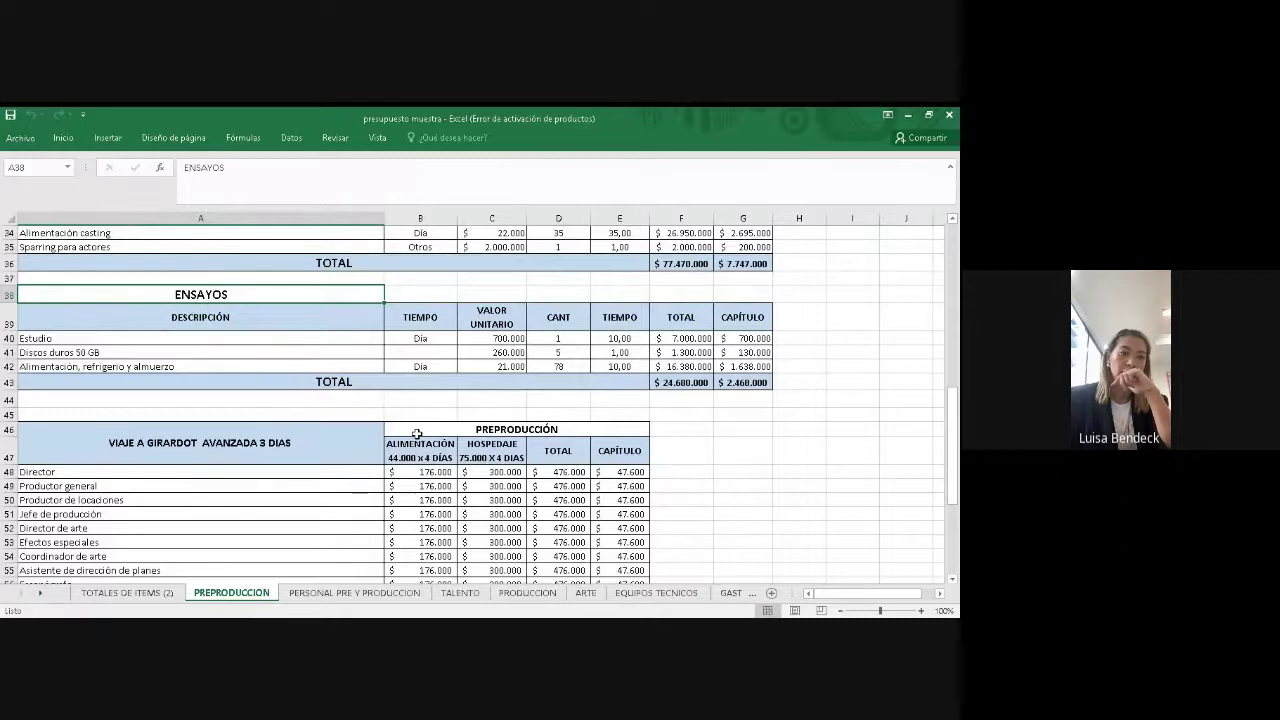
key("Down")
key("Down")
key("Down")
key("Down")
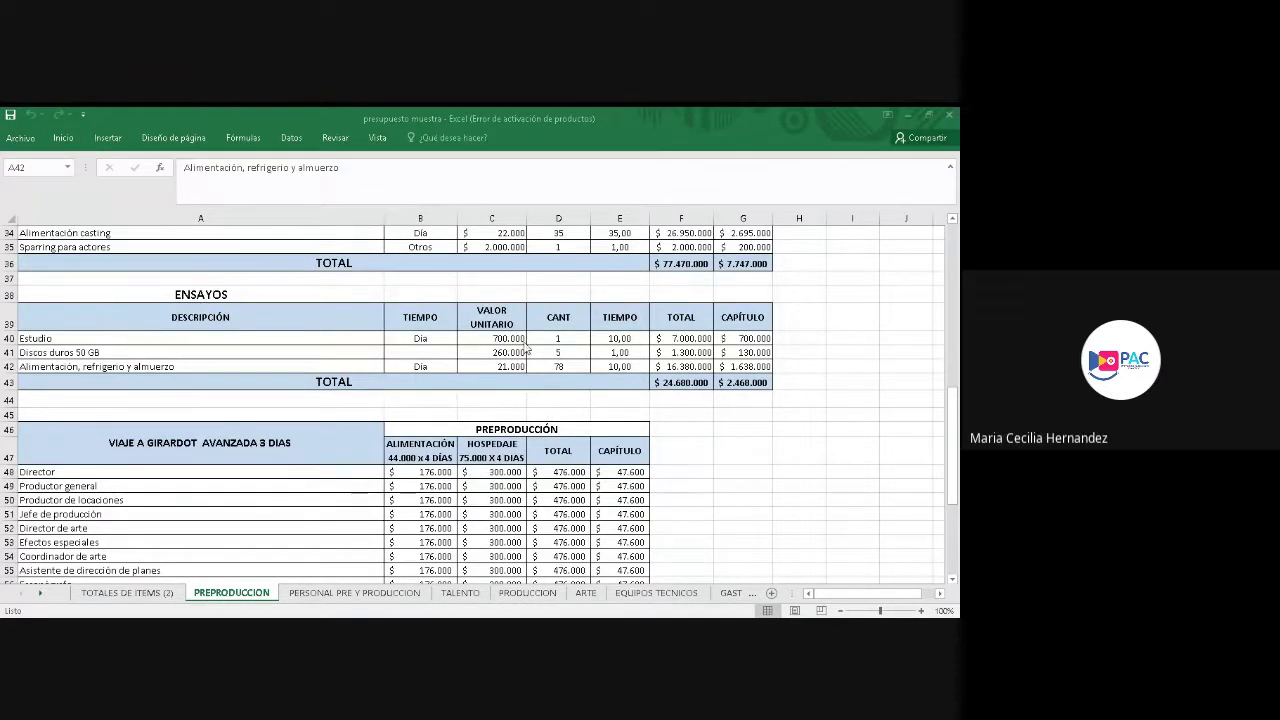
Go back up to the CASTING table and the total row of the scouting section above it
left_click(219, 275)
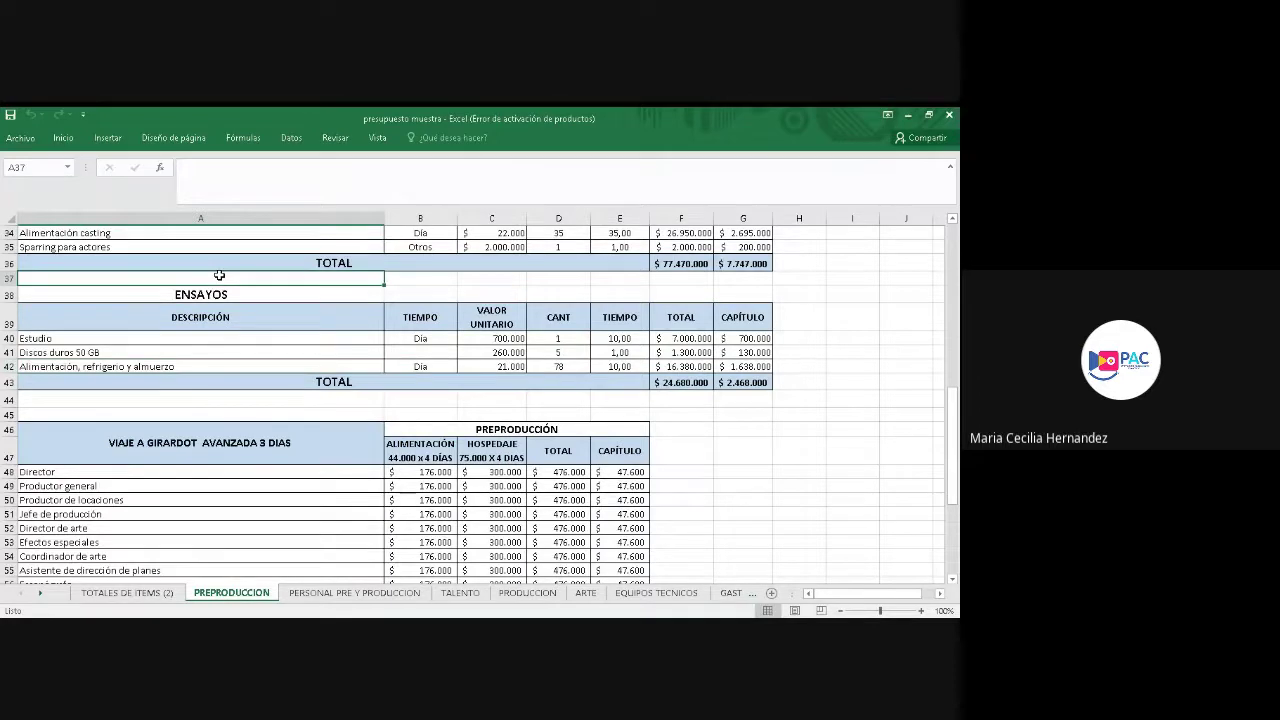
key("Up")
key("Up")
key("Up")
key("Up")
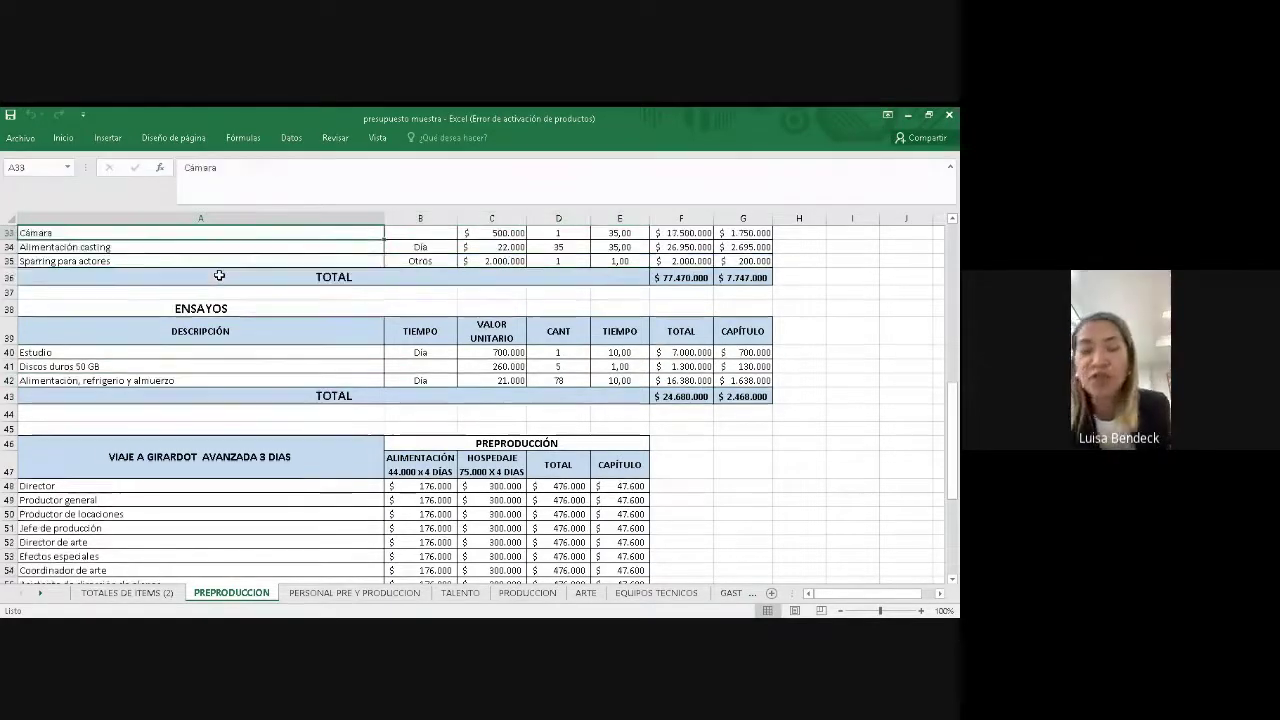
key("Up")
key("Up")
key("Up")
key("Up")
key("Up")
key("Up")
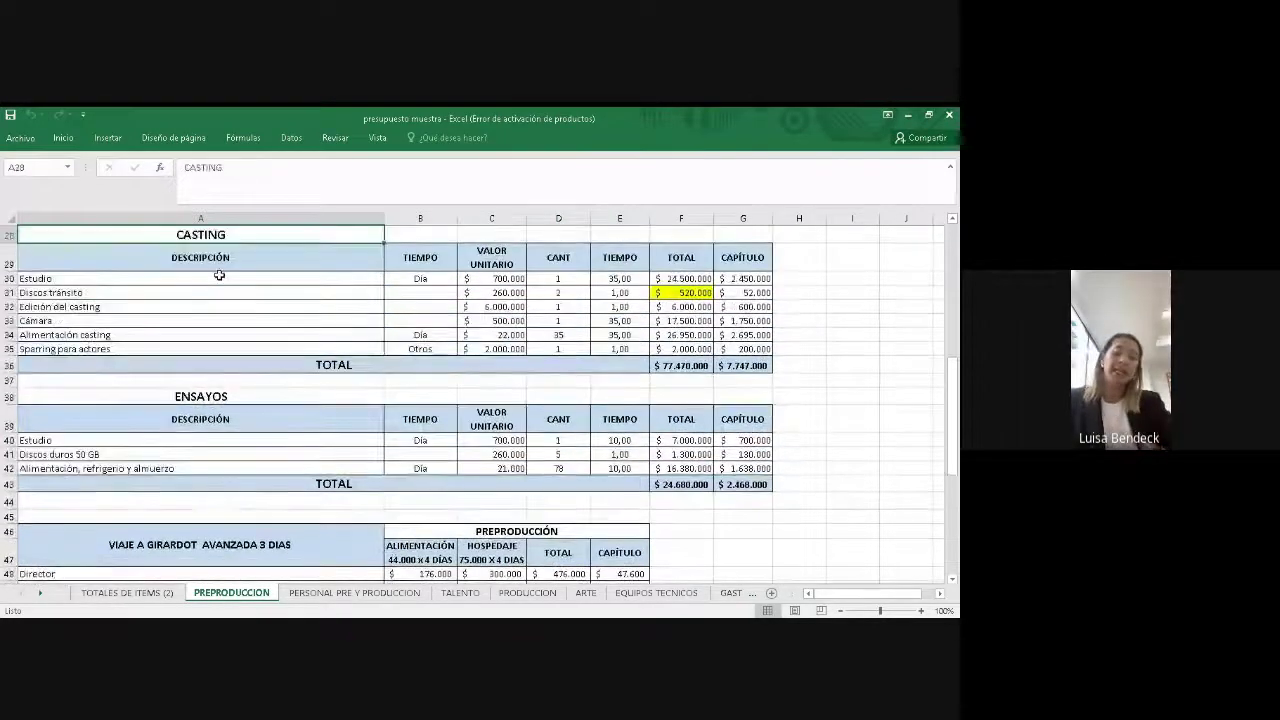
key("Up")
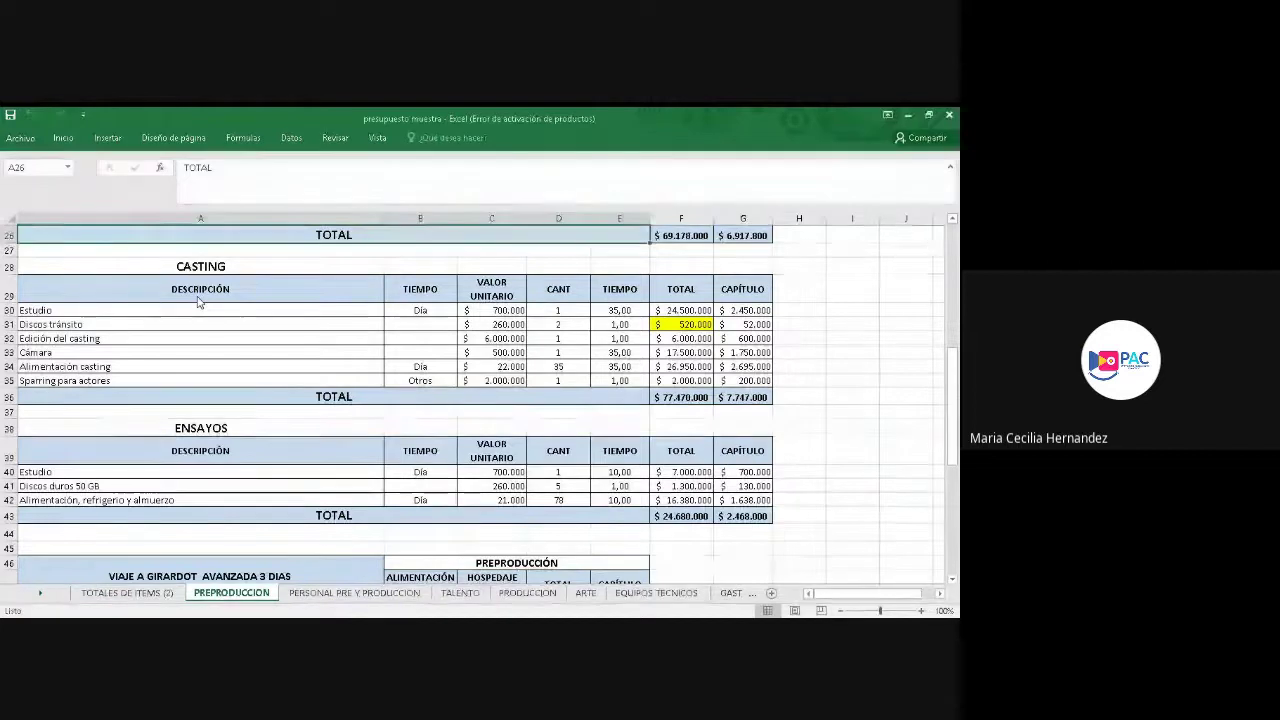
Go through the casting cost items one by one, down to "Alimentación casting"
key("Down")
key("Down")
key("Down")
key("Down")
key("Down")
key("Down")
key("Down")
key("Down")
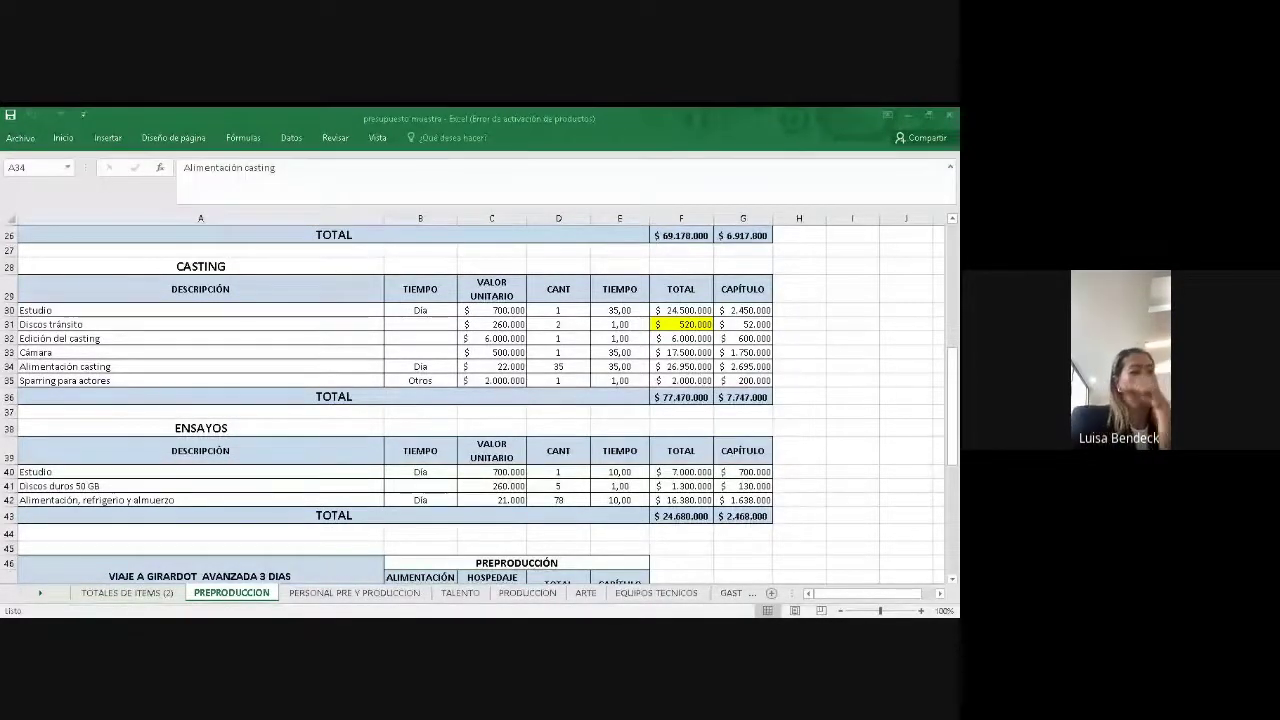
Look over the personnel costs on PERSONAL PRE Y PRODUCCION and the cast and extras costs on TALENTO
left_click(384, 594)
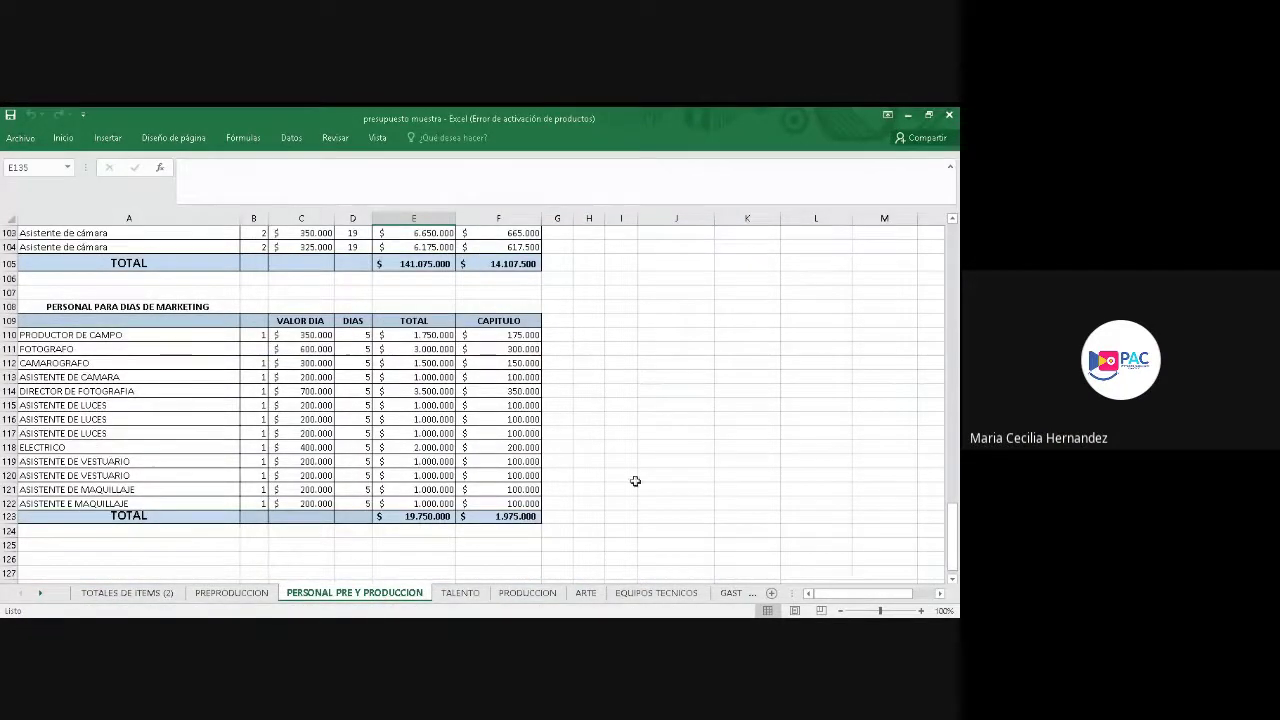
left_click(464, 600)
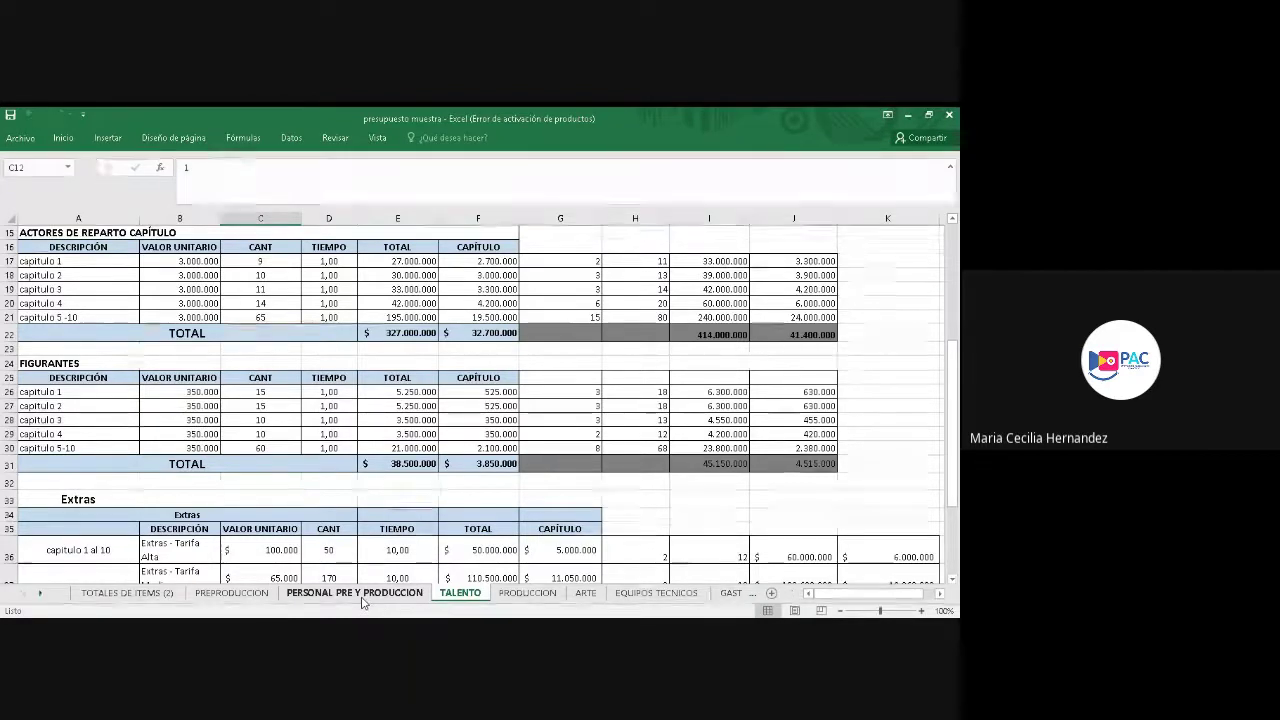
key("Page_Down")
key("Page_Down")
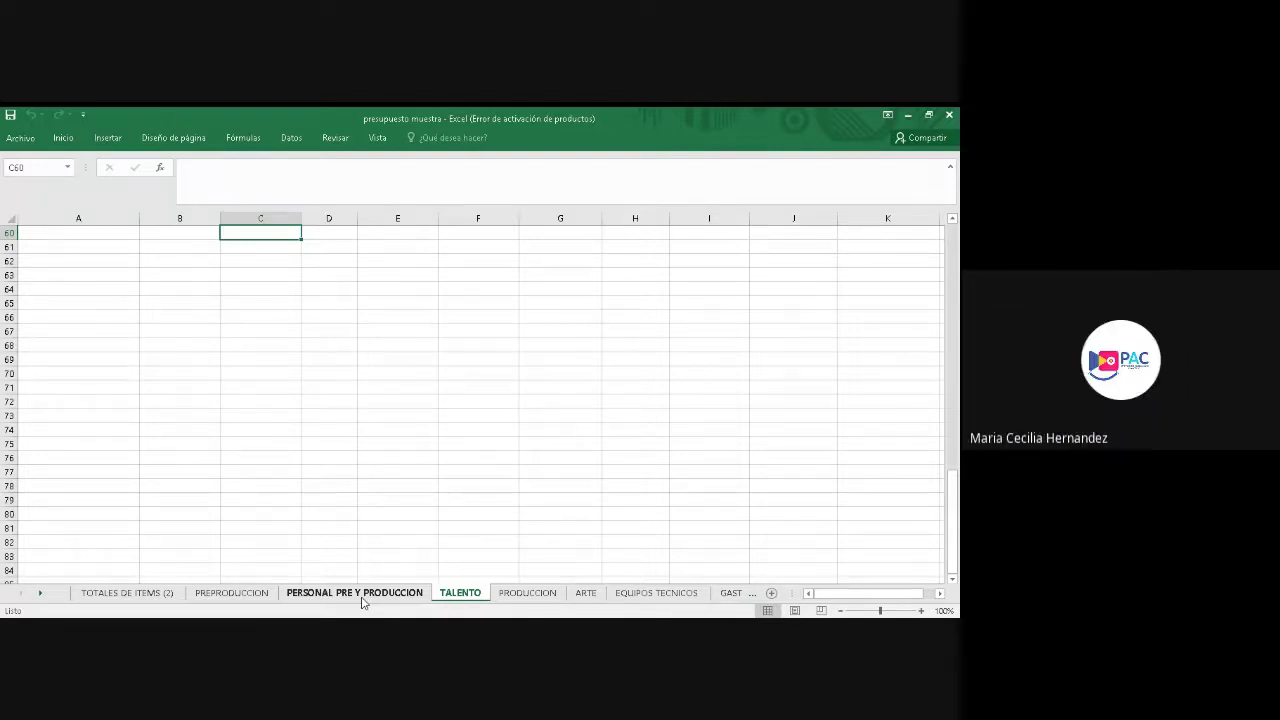
Review the scouting and casting tables on PREPRODUCCION again and open the PRODUCCION sheet to view the marketing production costs
left_click(220, 597)
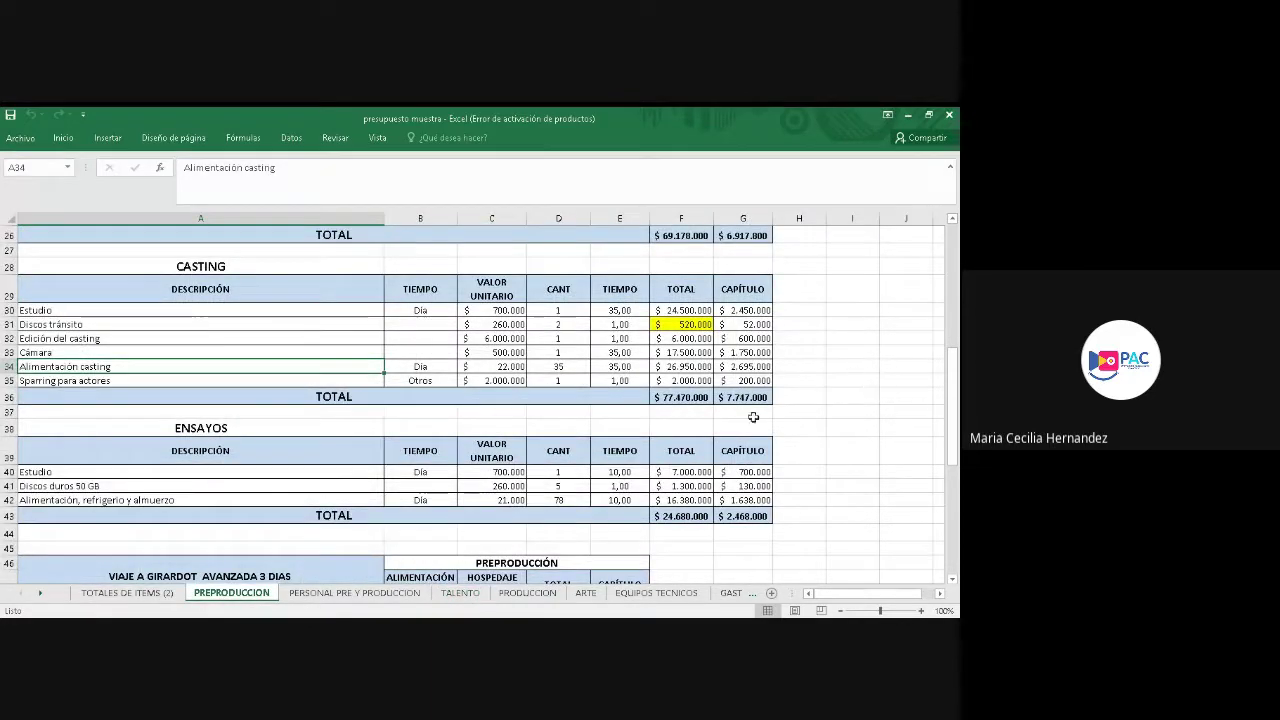
scroll(953, 230, "up", 3)
left_click(952, 219)
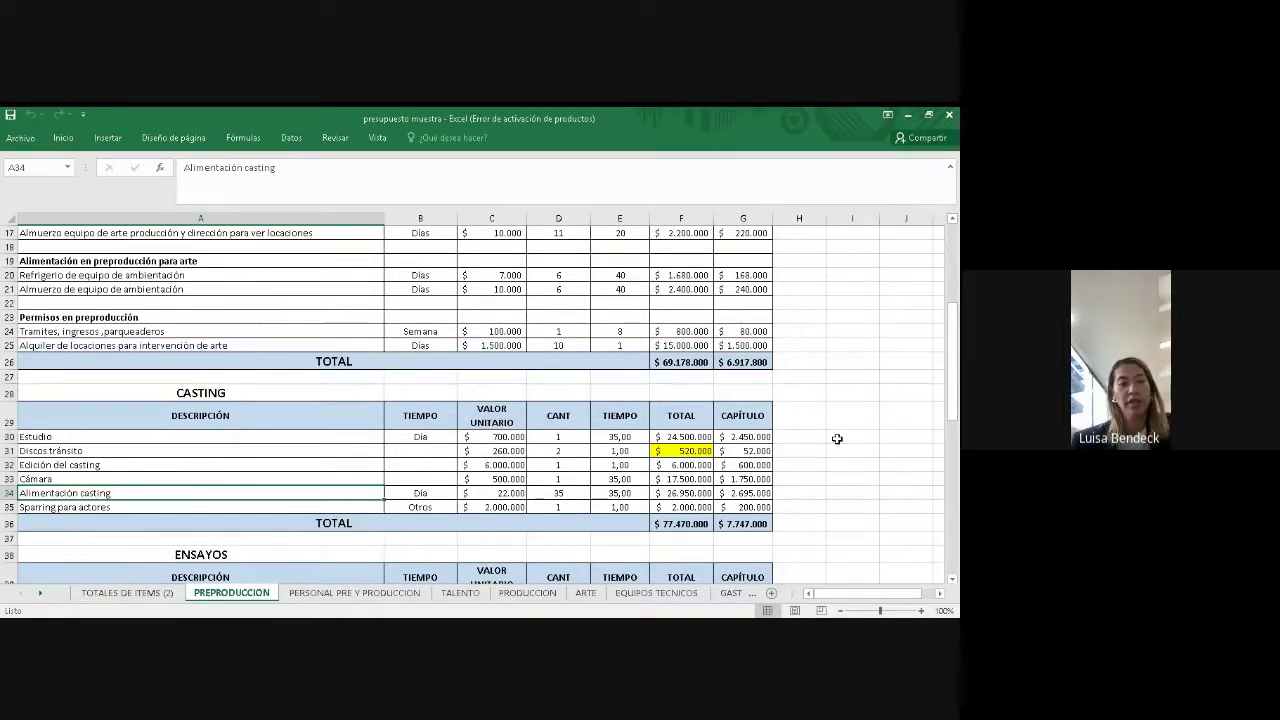
left_click(517, 593)
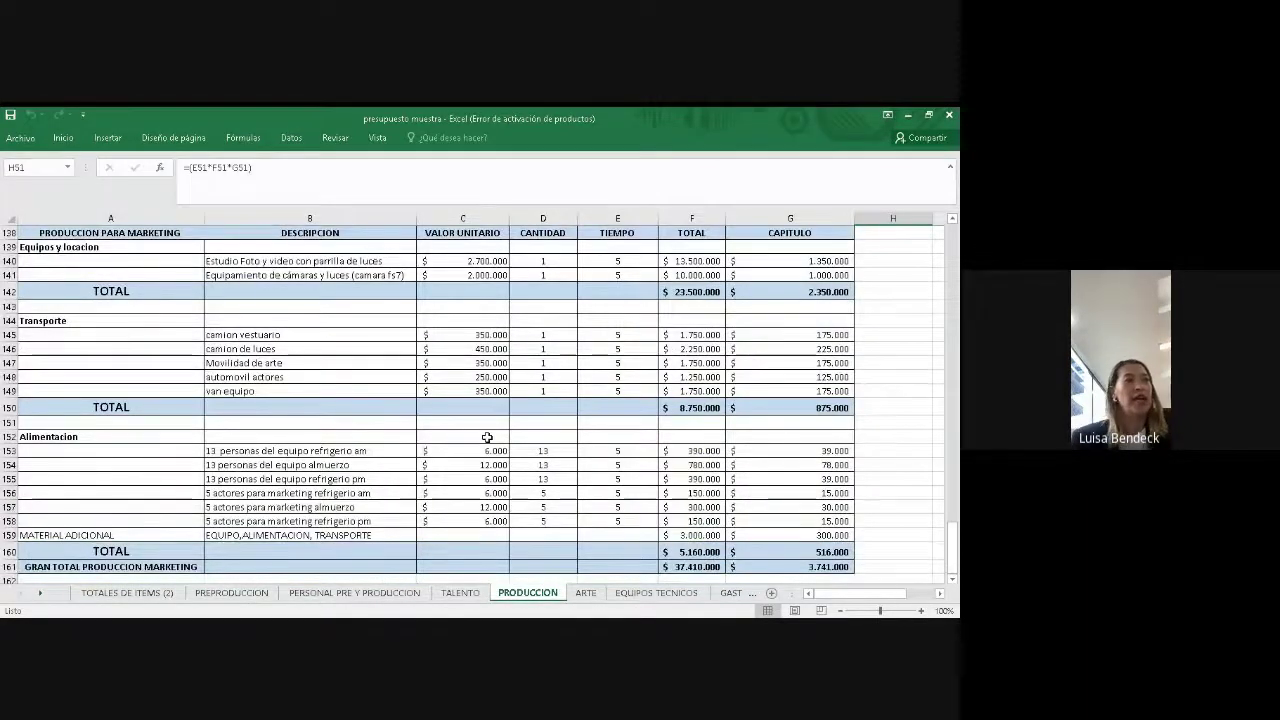
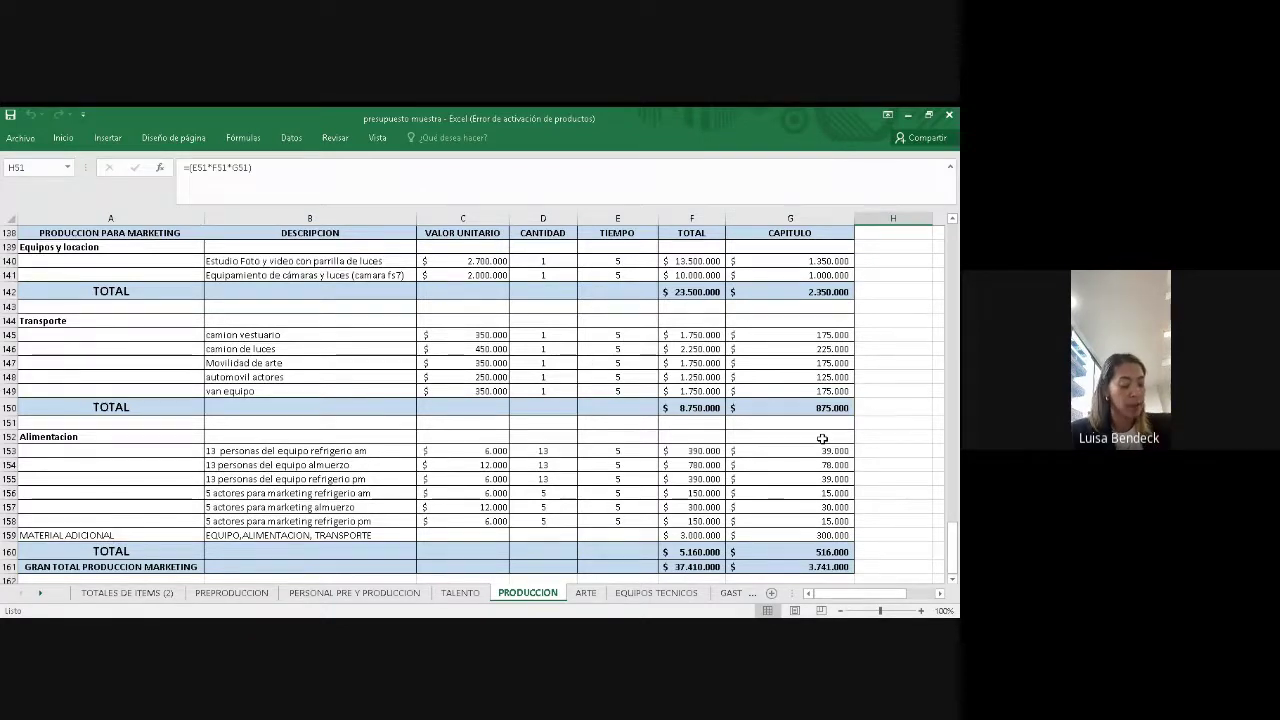
key("Page_Down")
key("Page_Down")
key("Page_Down")
key("Page_Down")
key("Page_Down")
key("Page_Down")
key("Page_Down")
key("Page_Down")
key("Page_Down")
key("Page_Down")
key("Page_Down")
key("Page_Down")
key("Page_Down")
key("Page_Down")
key("Page_Down")
key("Page_Down")
key("Page_Down")
key("Page_Down")
key("Page_Down")
key("Page_Down")
key("Page_Down")
key("Page_Down")
key("Page_Down")
key("Page_Down")
key("Page_Down")
key("Page_Down")
key("Page_Down")
key("Page_Down")
key("Page_Down")
key("Page_Down")
key("Page_Down")
key("Page_Down")
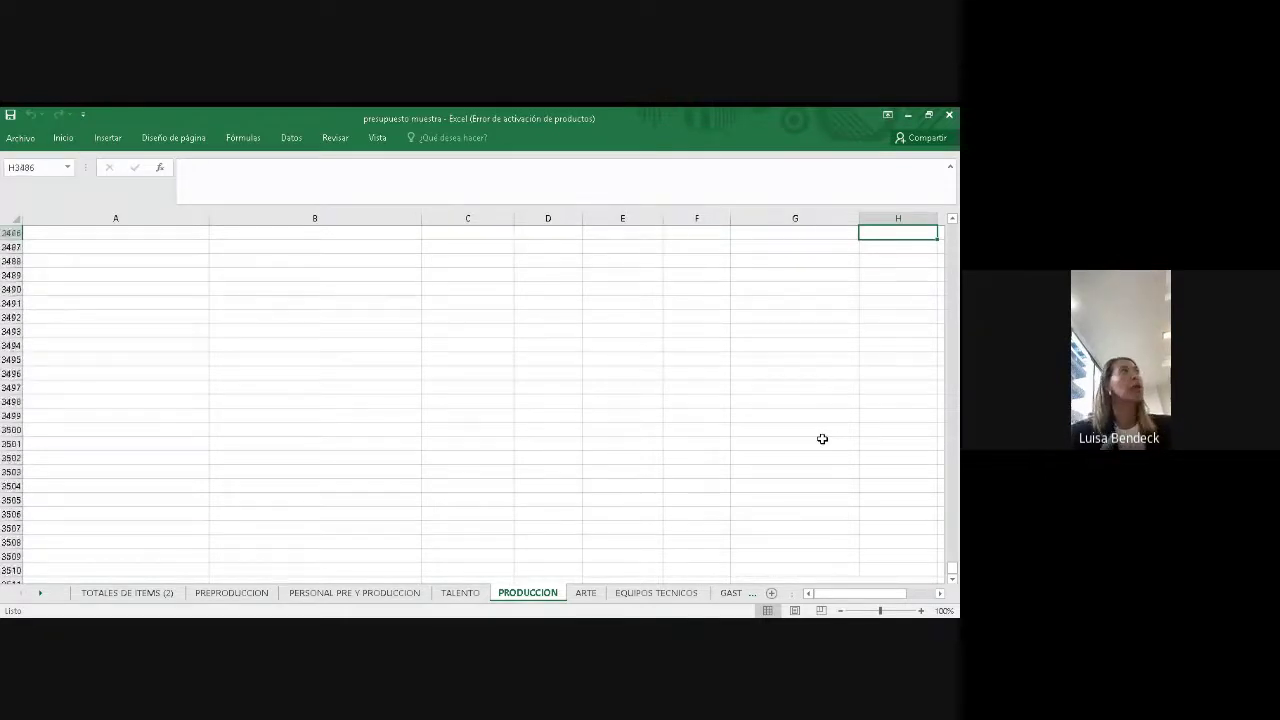
key("Page_Down")
key("Page_Down")
key("Page_Down")
key("Page_Down")
key("Page_Down")
key("Page_Down")
key("Page_Down")
key("Page_Down")
key("Page_Down")
key("Page_Down")
key("Page_Down")
key("Page_Down")
key("Page_Down")
key("Page_Down")
key("Page_Down")
key("Page_Down")
key("Page_Down")
key("Page_Down")
key("Page_Down")
key("Page_Down")
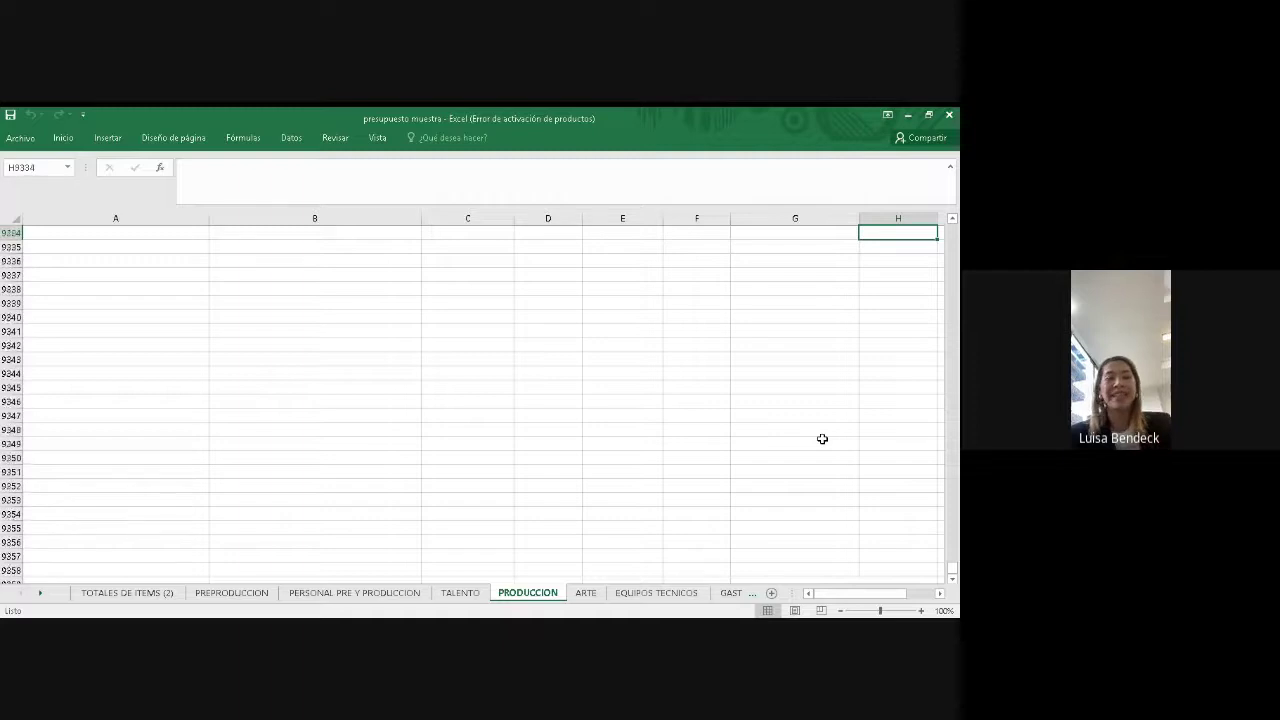
key("Page_Down")
key("Page_Down")
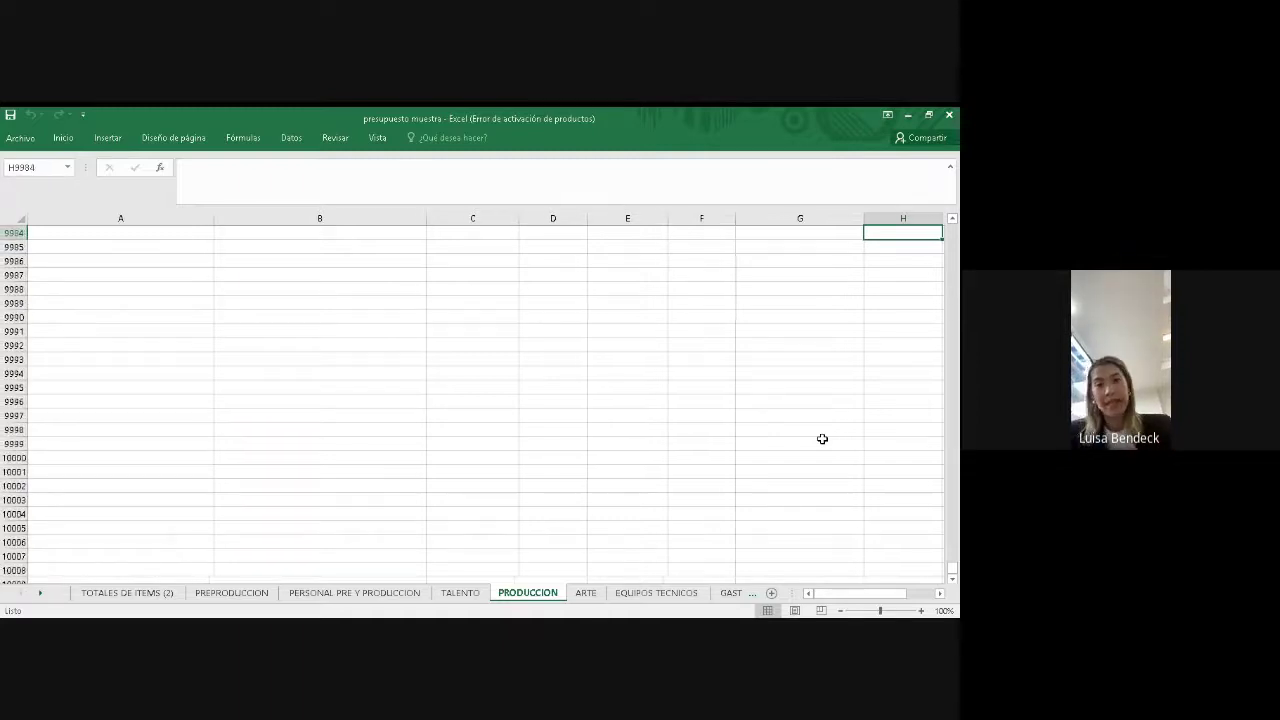
key("Page_Down")
key("Page_Down")
key("Page_Down")
key("Page_Down")
key("Page_Down")
key("Page_Down")
key("Page_Down")
key("Page_Down")
key("Page_Down")
key("Page_Down")
key("Page_Down")
key("Page_Down")
key("Page_Down")
key("Page_Down")
key("Page_Down")
key("Page_Down")
key("Page_Down")
key("Page_Down")
key("Page_Down")
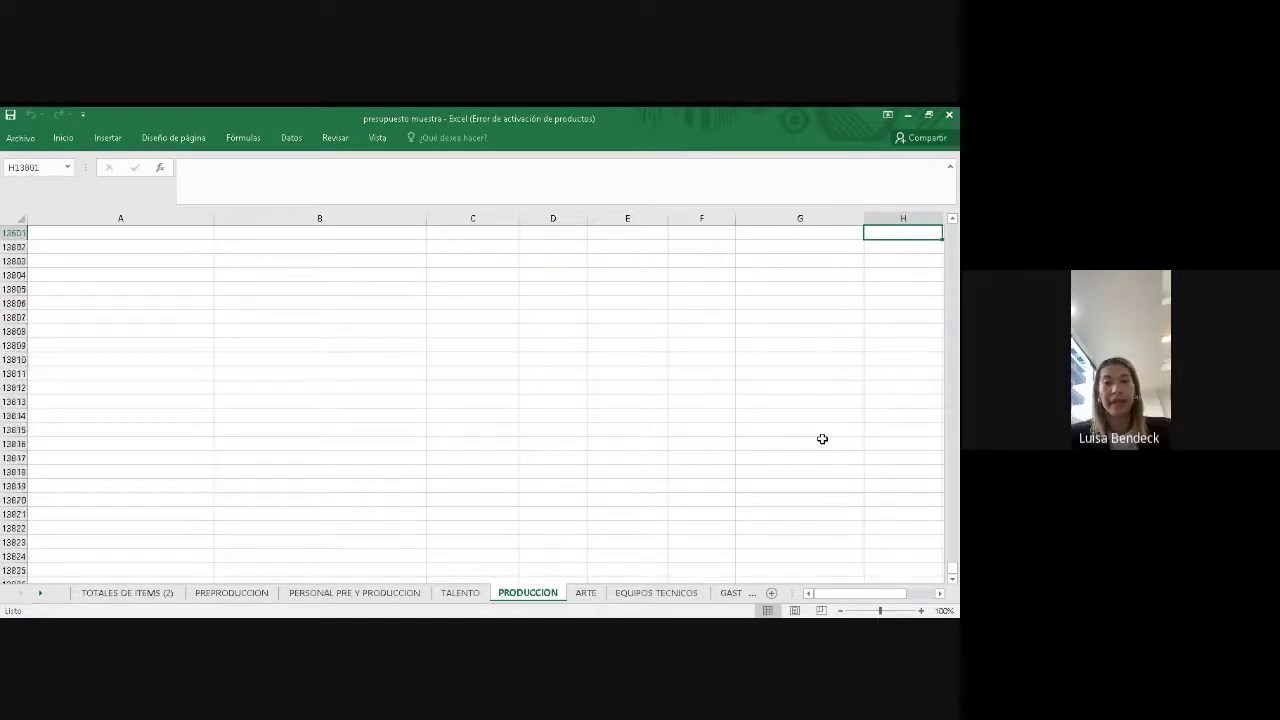
key("Page_Down")
key("Page_Down")
key("Page_Down")
key("Page_Down")
key("Page_Down")
key("Page_Down")
key("Page_Down")
key("Page_Down")
key("Page_Down")
key("Page_Down")
key("Page_Down")
key("Page_Down")
key("Page_Down")
key("Page_Down")
key("Page_Down")
key("Page_Down")
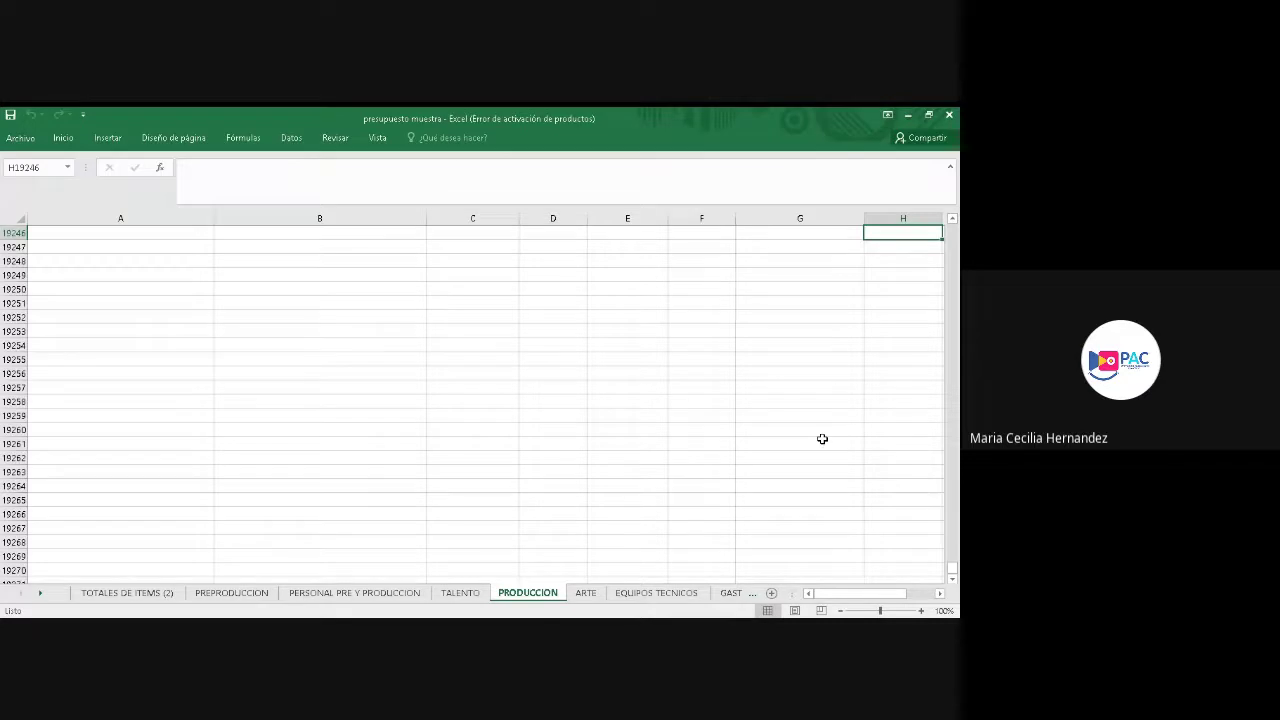
Review the marketing-day staff on PERSONAL PRE Y PRODUCCION and compare with the casting table on PREPRODUCCION
left_click(448, 594)
left_click(378, 594)
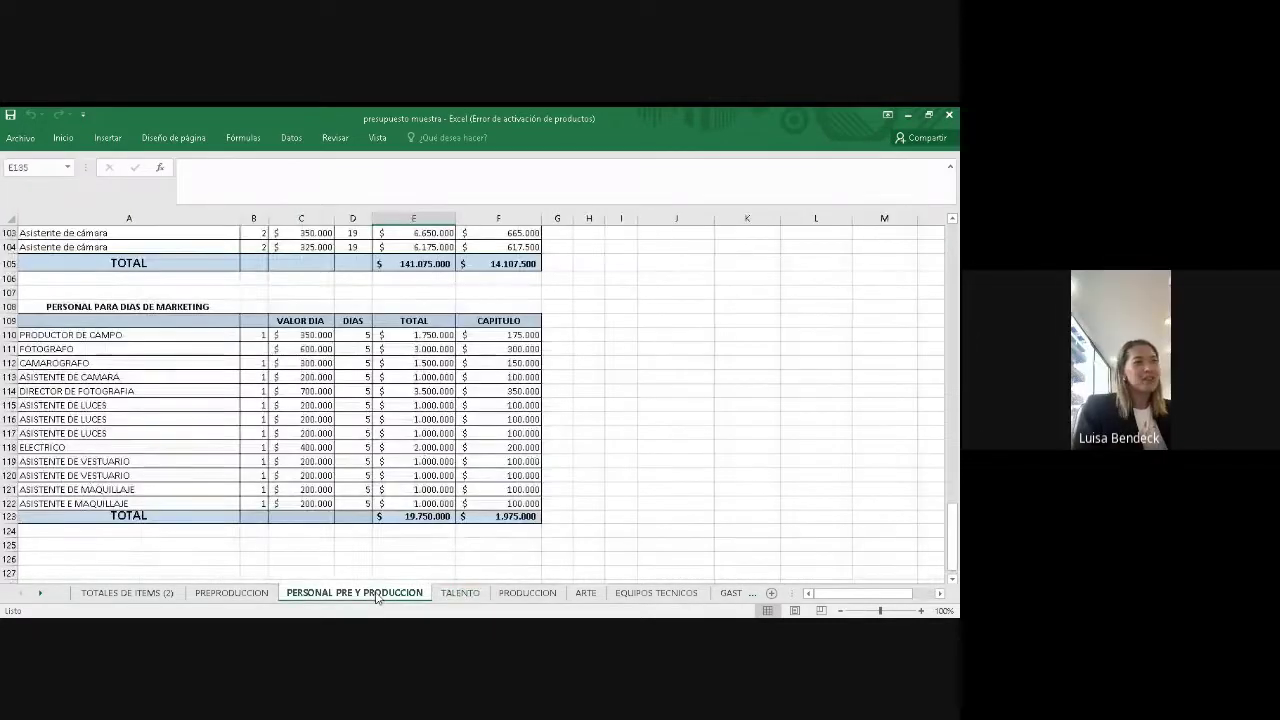
left_click(205, 595)
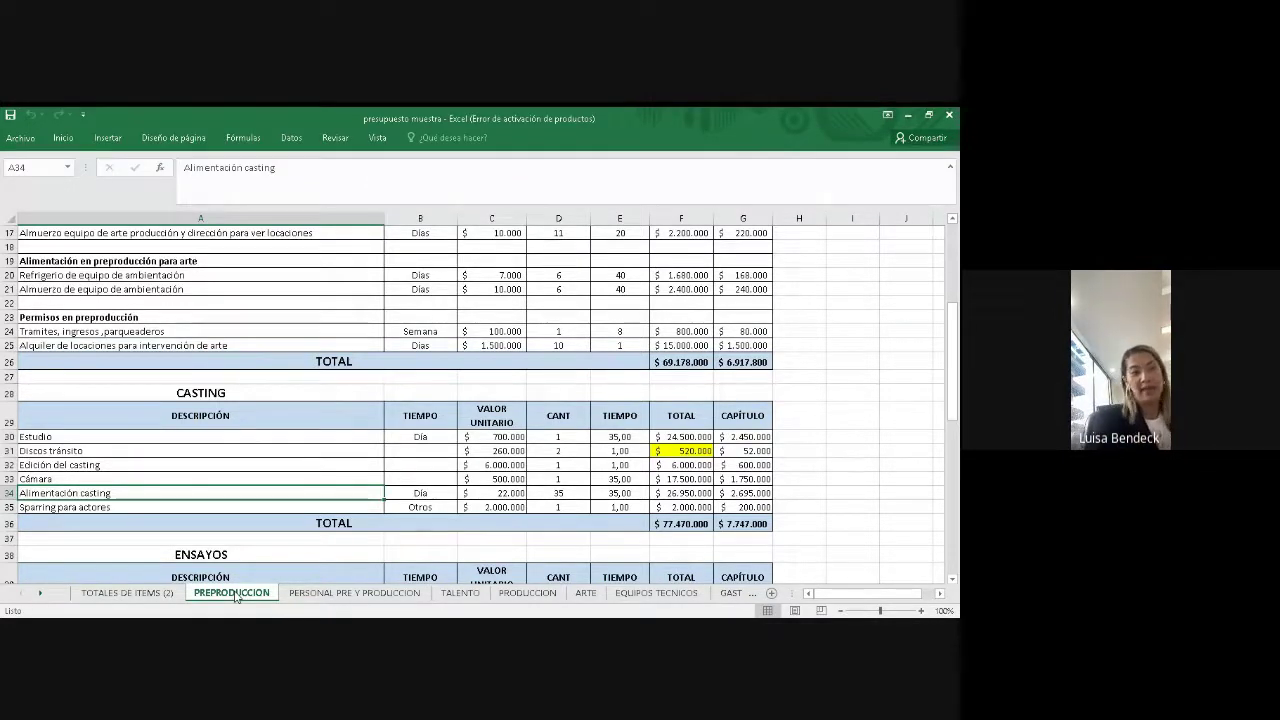
left_click(312, 594)
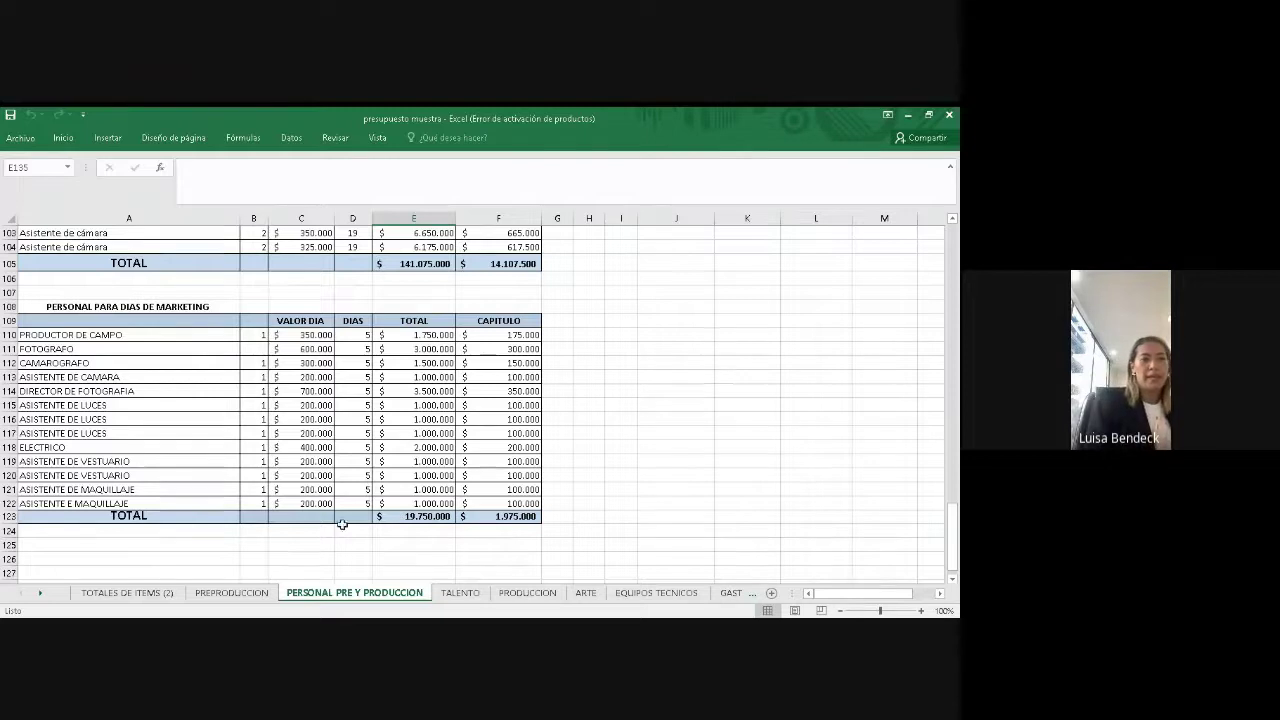
Open the TALENTO sheet and go up to the lead actor, supporting actor and FIGURANTES tables
left_click(464, 596)
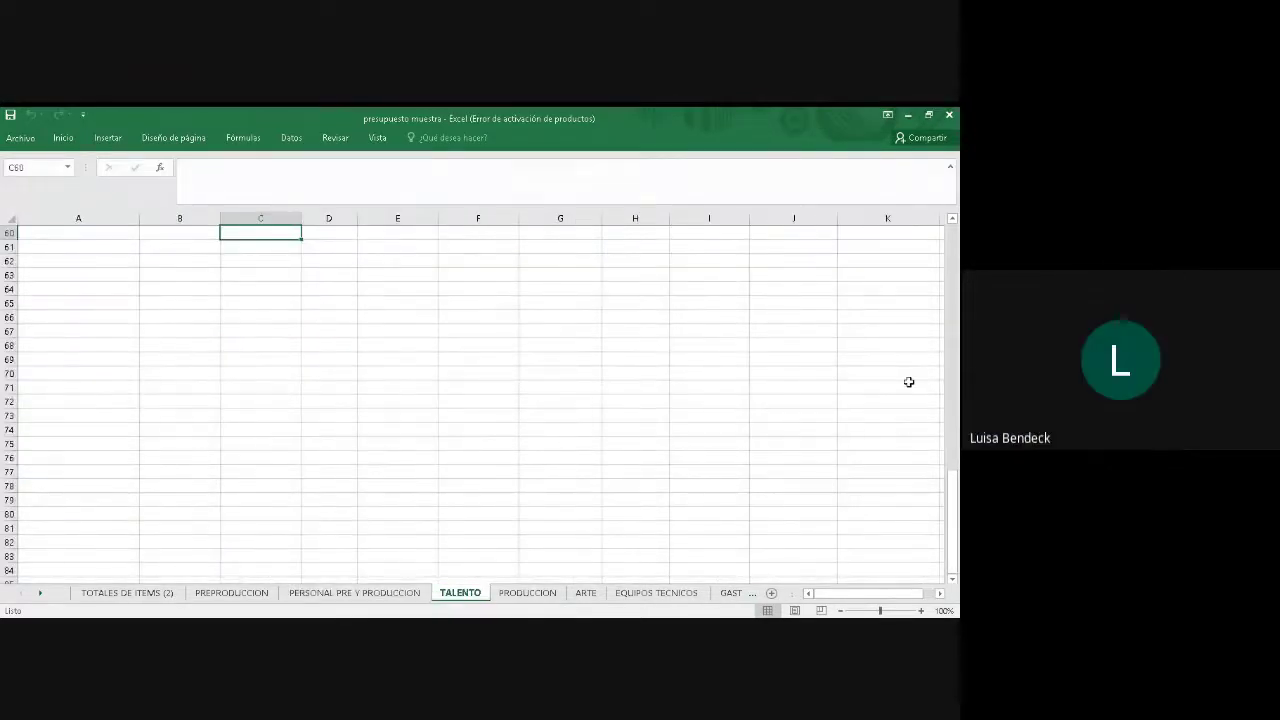
left_click_drag(951, 486, 952, 292)
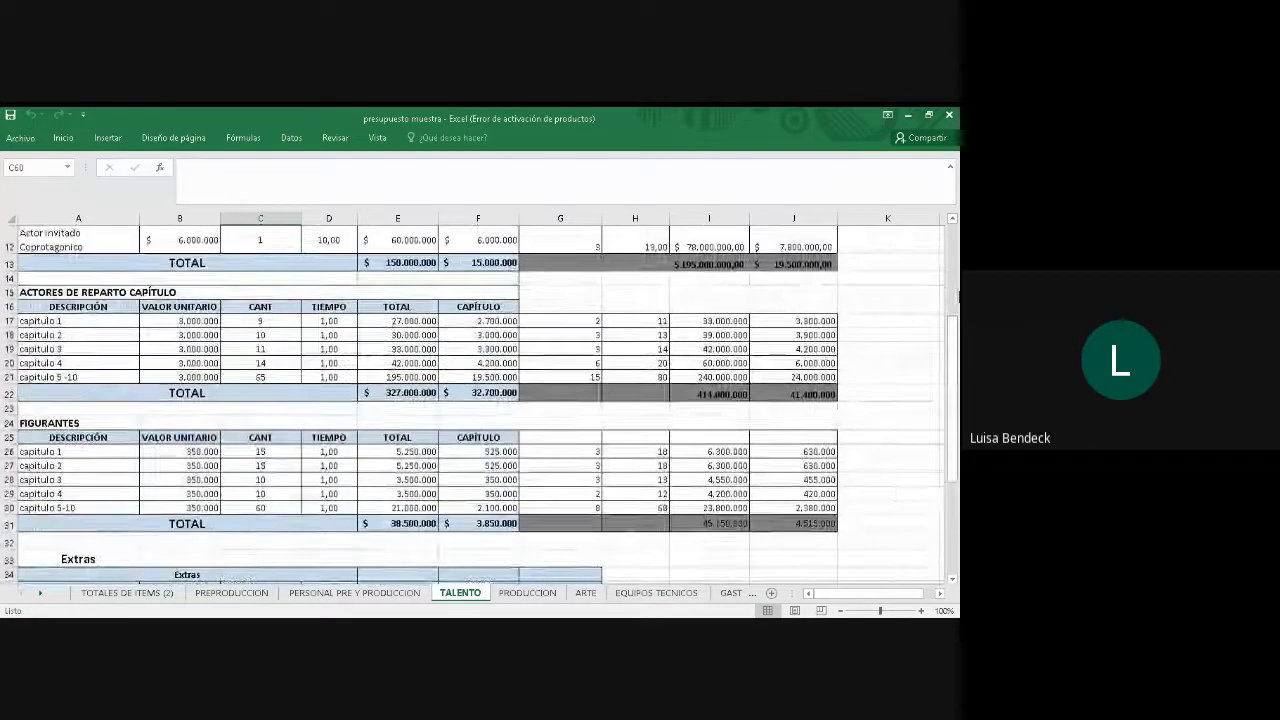
left_click_drag(955, 362, 953, 333)
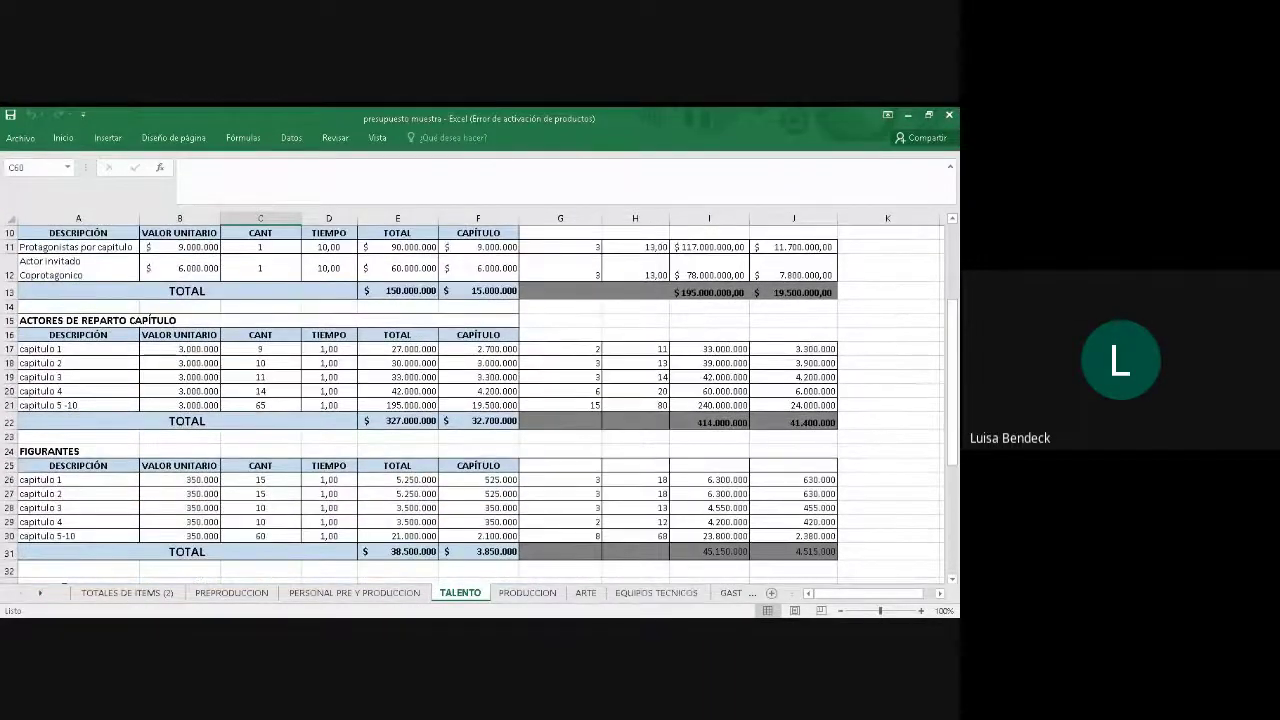
Open the PRODUCCION sheet and return to its first table, CARROS EN ESCENA
left_click(526, 594)
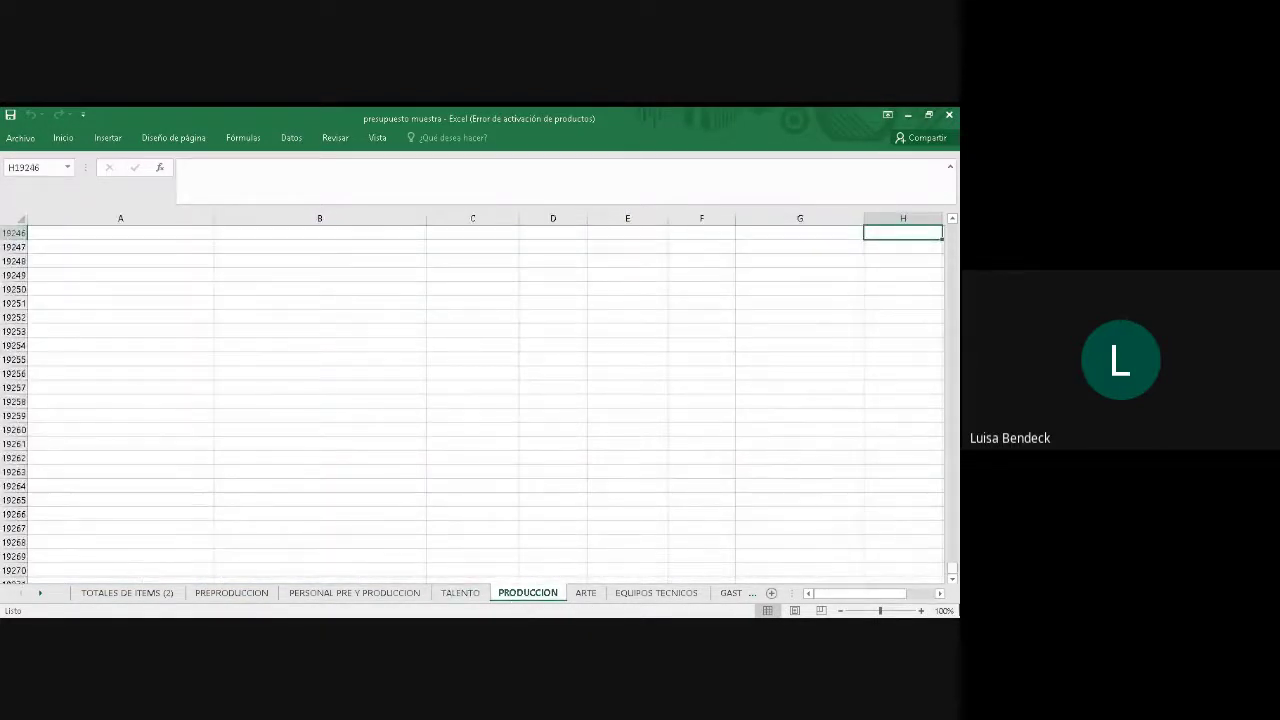
left_click_drag(953, 566, 950, 401)
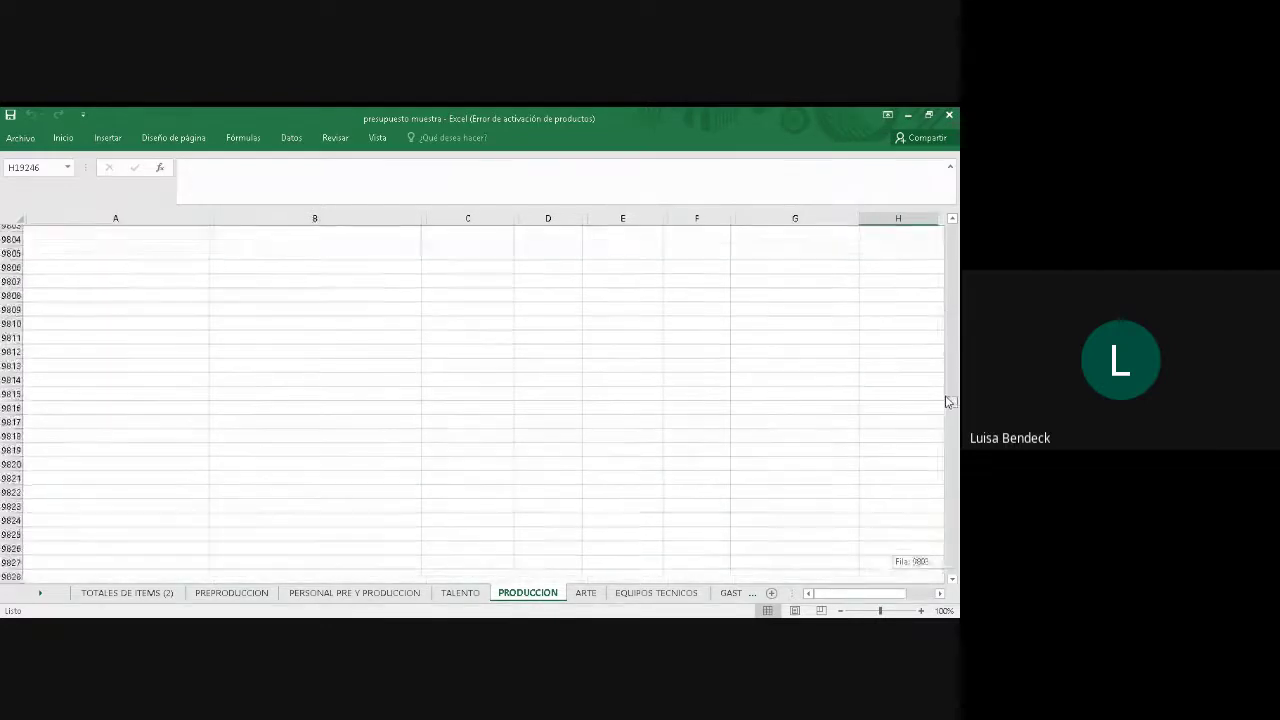
left_click_drag(953, 572, 934, 303)
left_click_drag(944, 234, 944, 226)
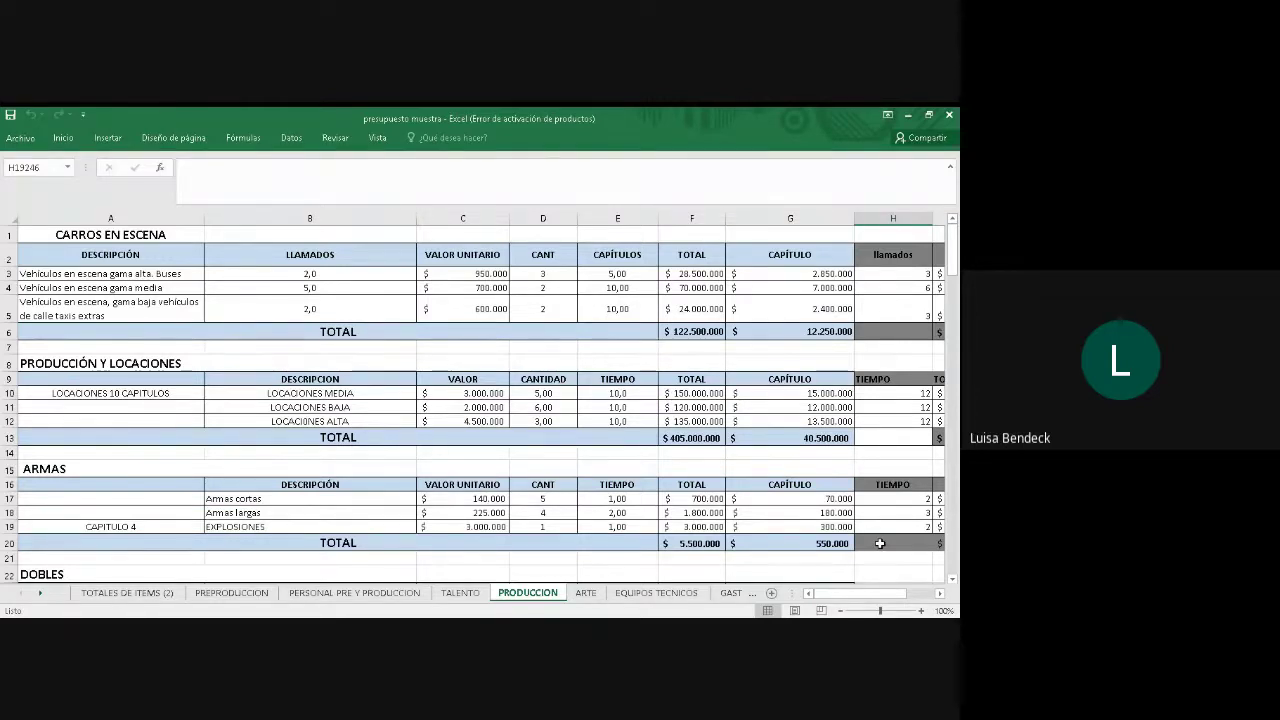
Look through the ARMAS, DOBLES, MAQUILLAJE ESPECIAL and ALMACENAMIENTO cost tables on the PRODUCCION sheet
left_click(953, 580)
left_click(953, 580)
left_click(953, 580)
left_click(953, 580)
left_click(953, 580)
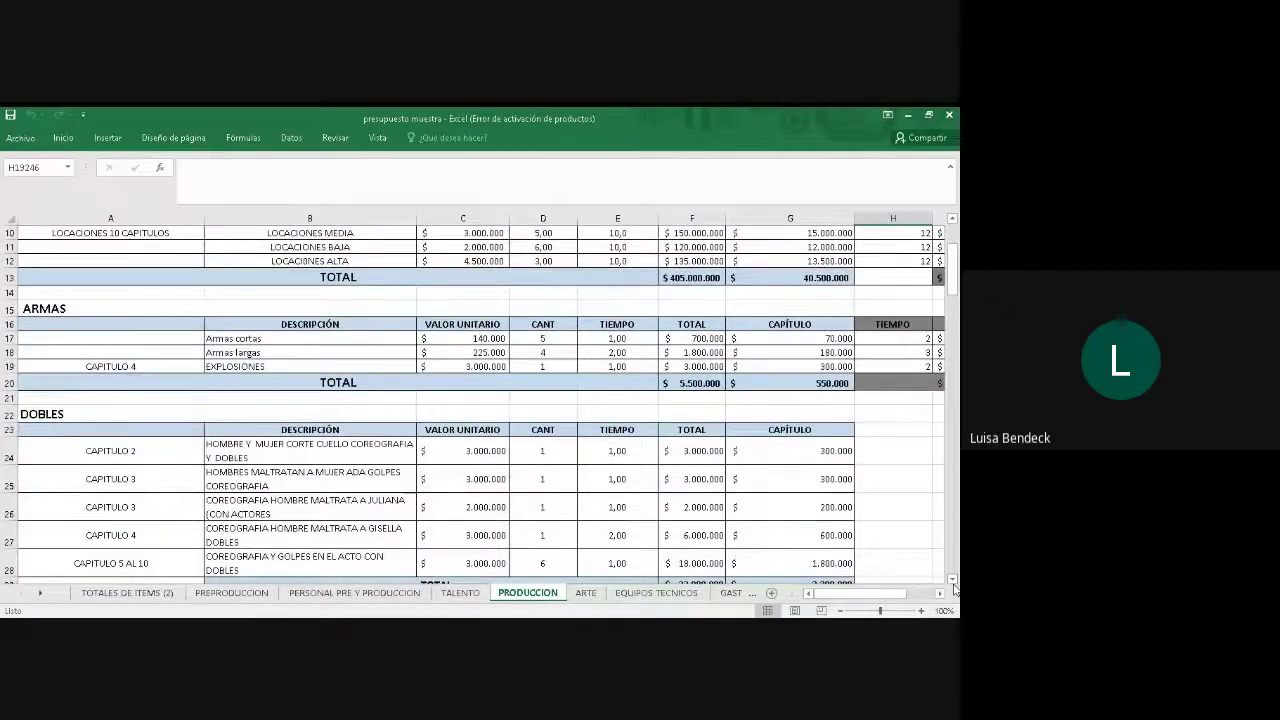
left_click(953, 580)
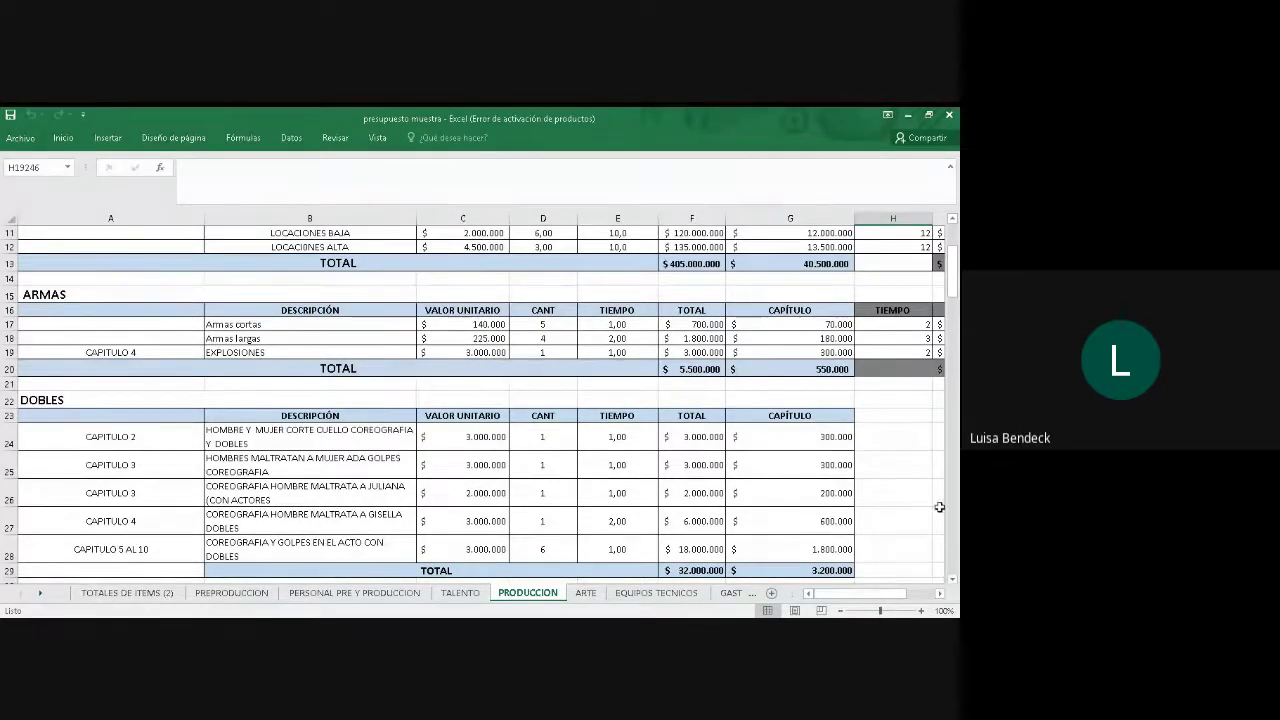
scroll(956, 582, "down", 4)
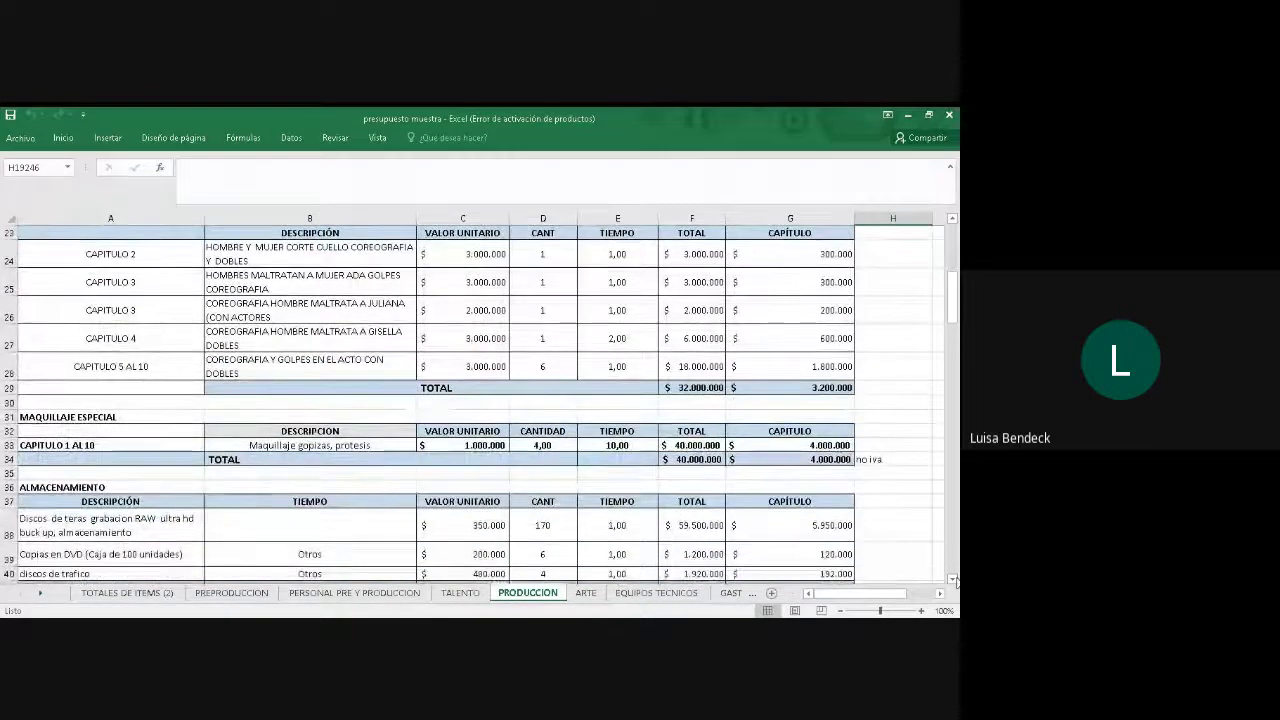
scroll(956, 582, "down", 1)
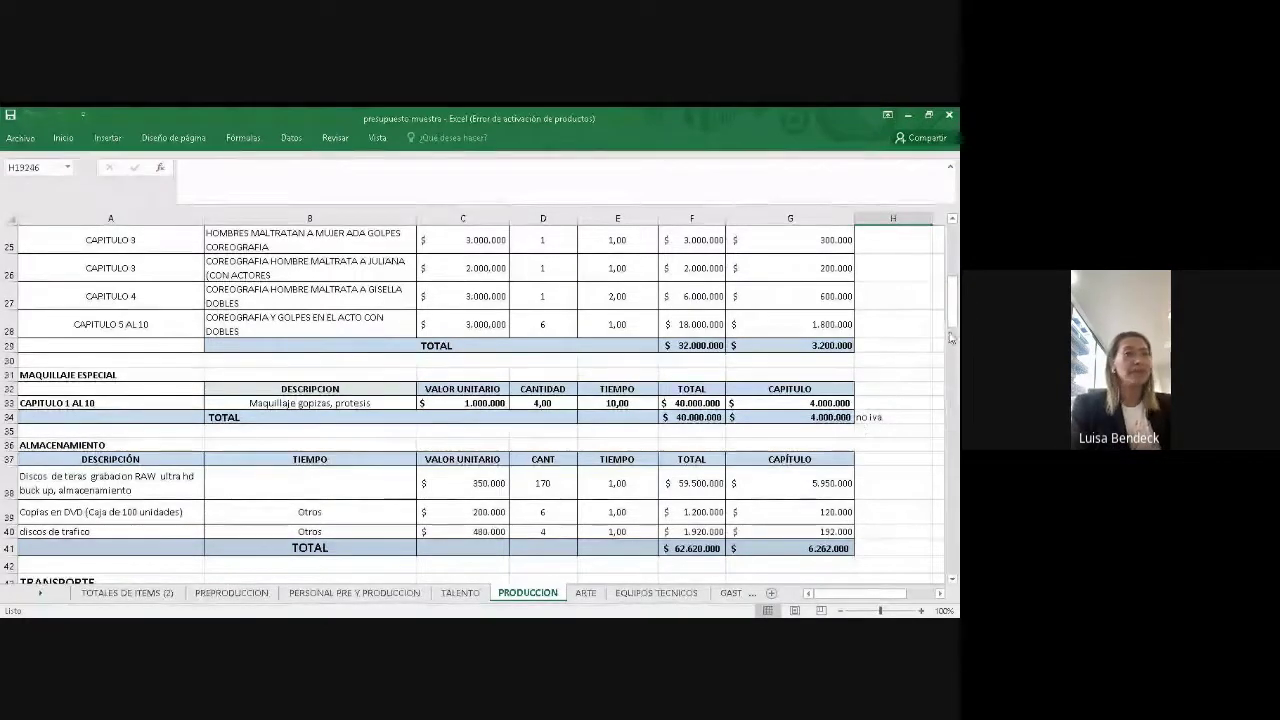
Review the transport, actor lodging, actor ticket and ALIMENTACIÓN tables further down the PRODUCCION sheet
left_click_drag(955, 320, 956, 327)
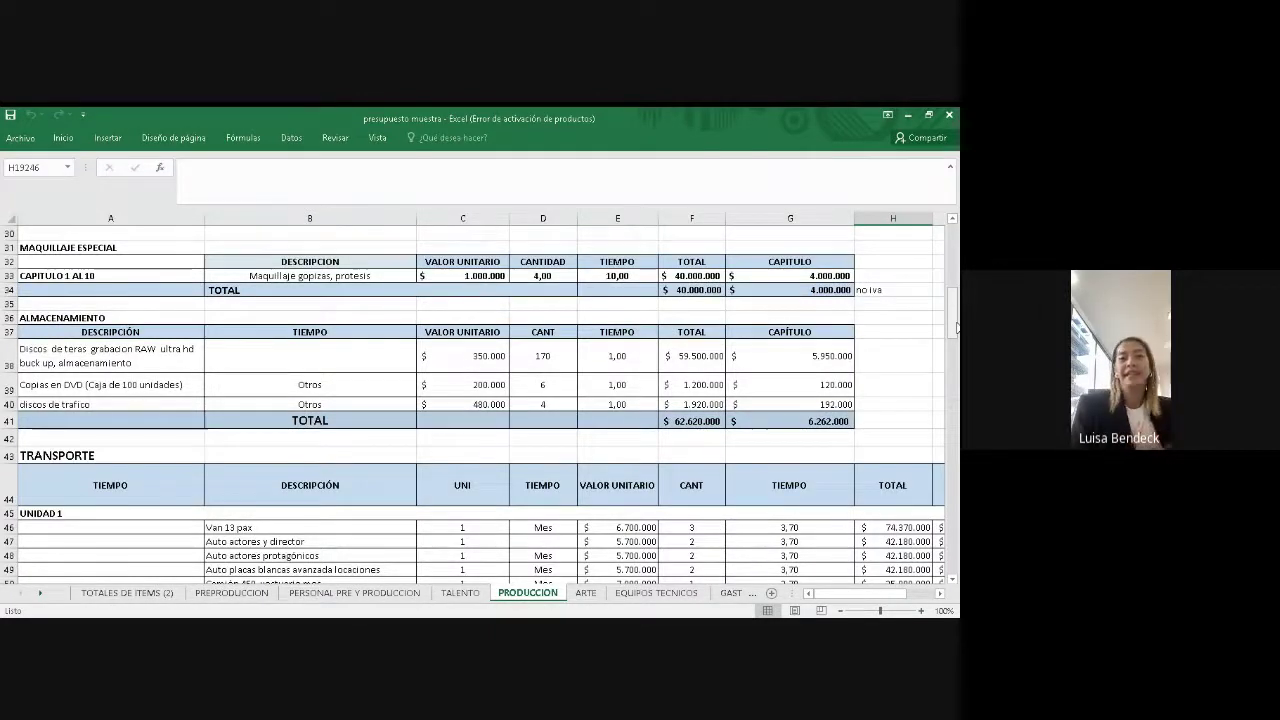
left_click_drag(956, 327, 956, 365)
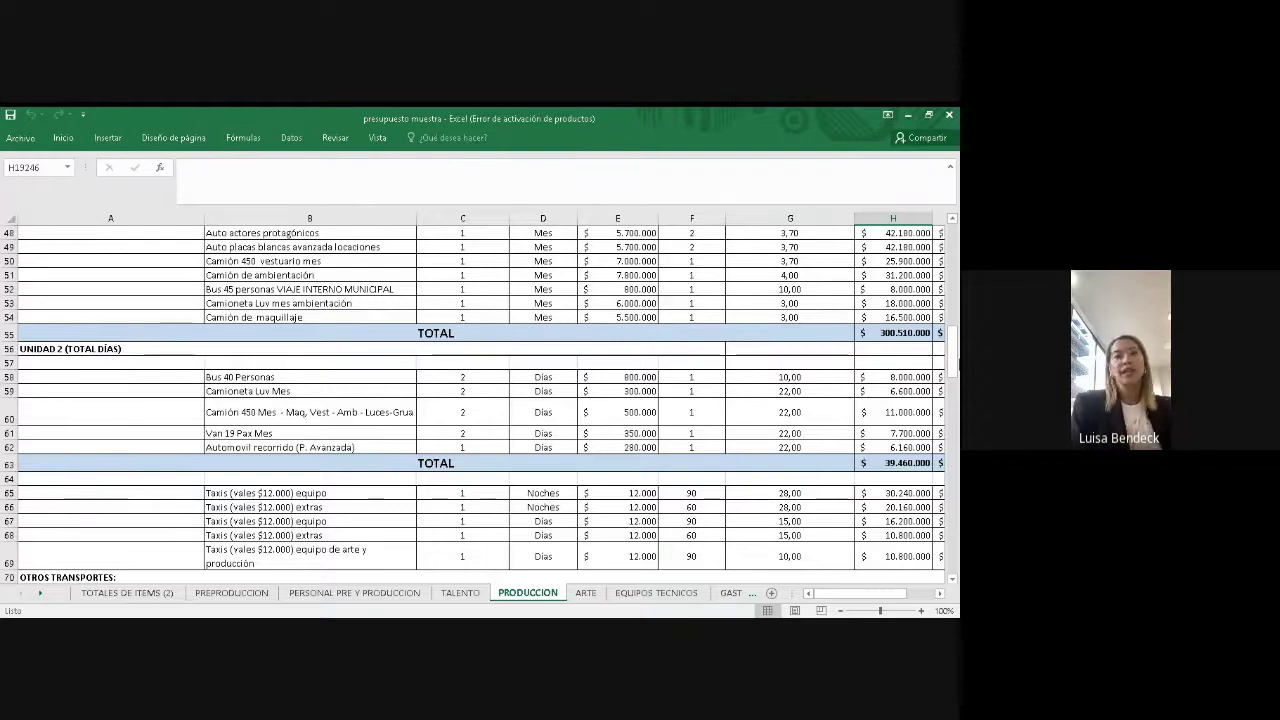
left_click_drag(955, 355, 955, 397)
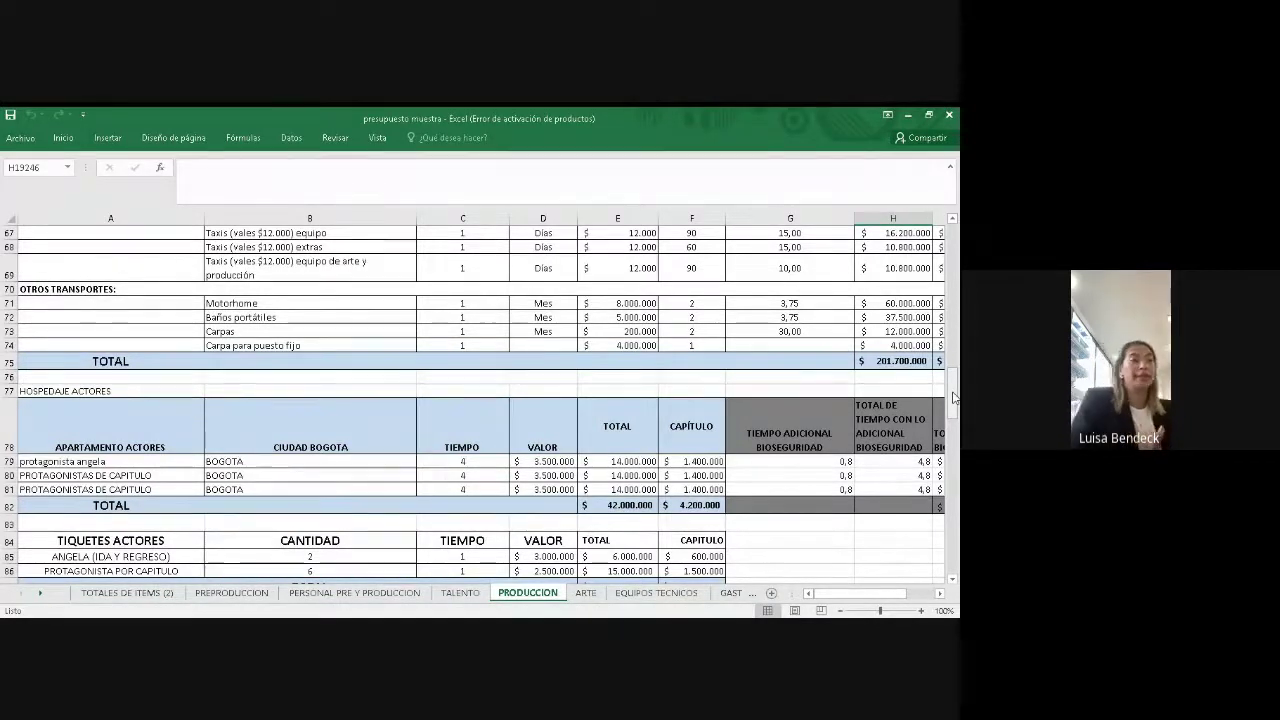
scroll(953, 397, "down", 2)
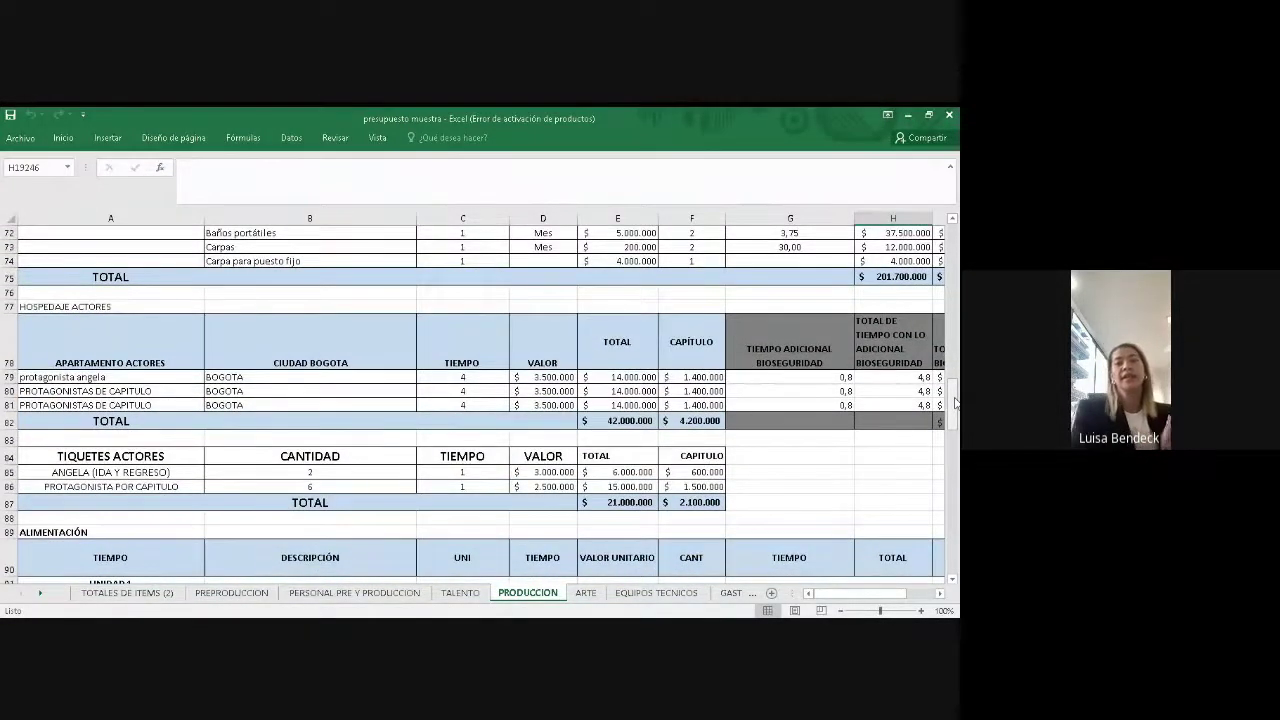
left_click_drag(955, 402, 955, 420)
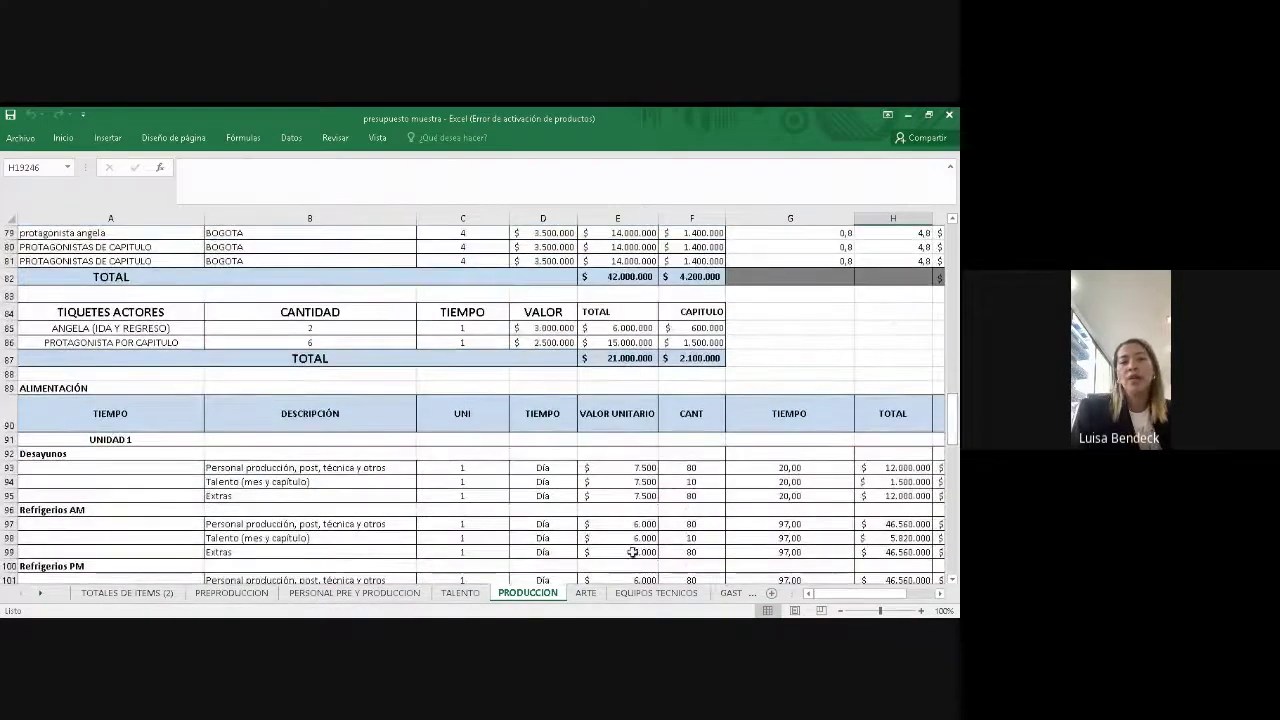
Review the ARTE and EQUIPOS TECNICOS costs, and the GASTOS ADMOS sheet up to its CAFETERIA Y ASEO and CELULARES tables
left_click(597, 594)
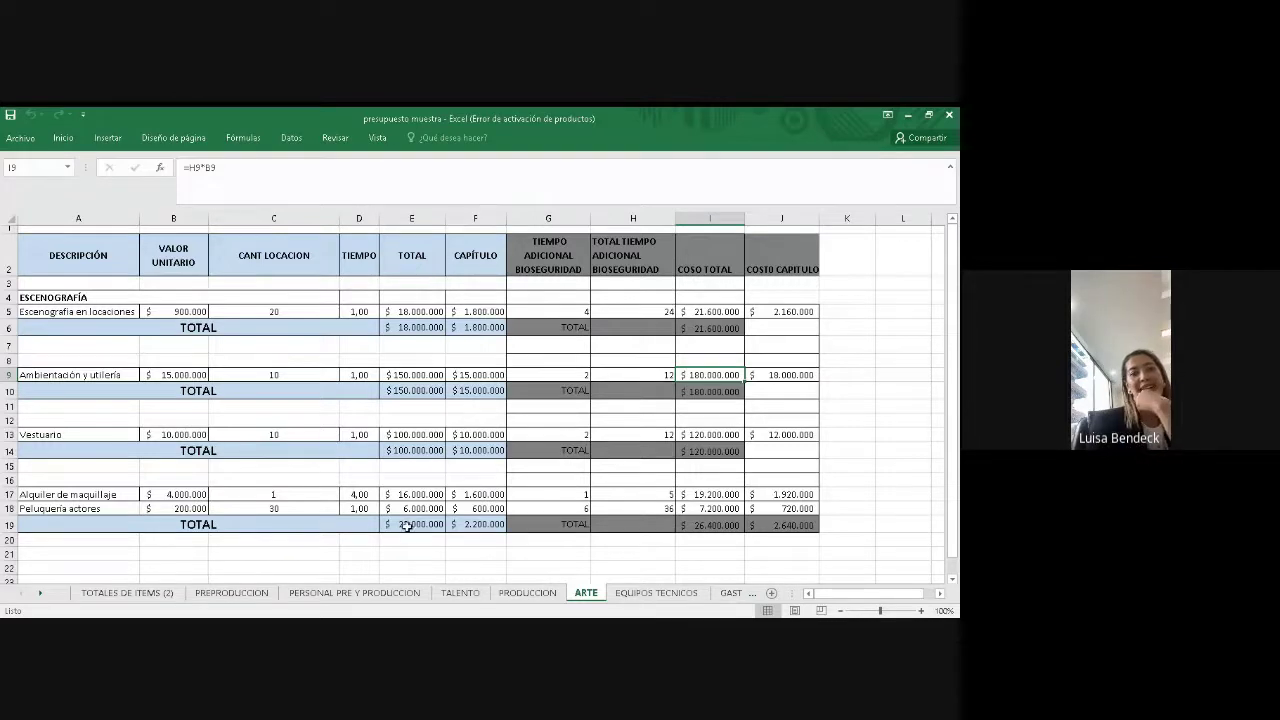
left_click(656, 593)
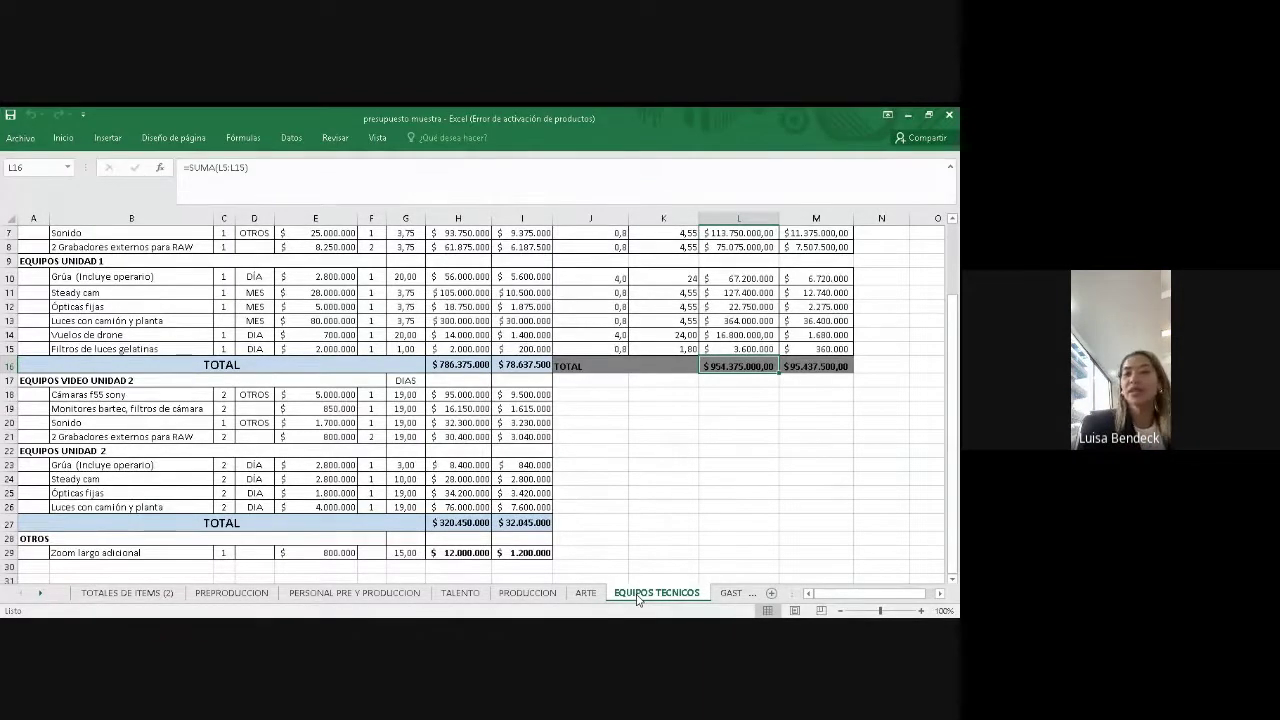
left_click(727, 598)
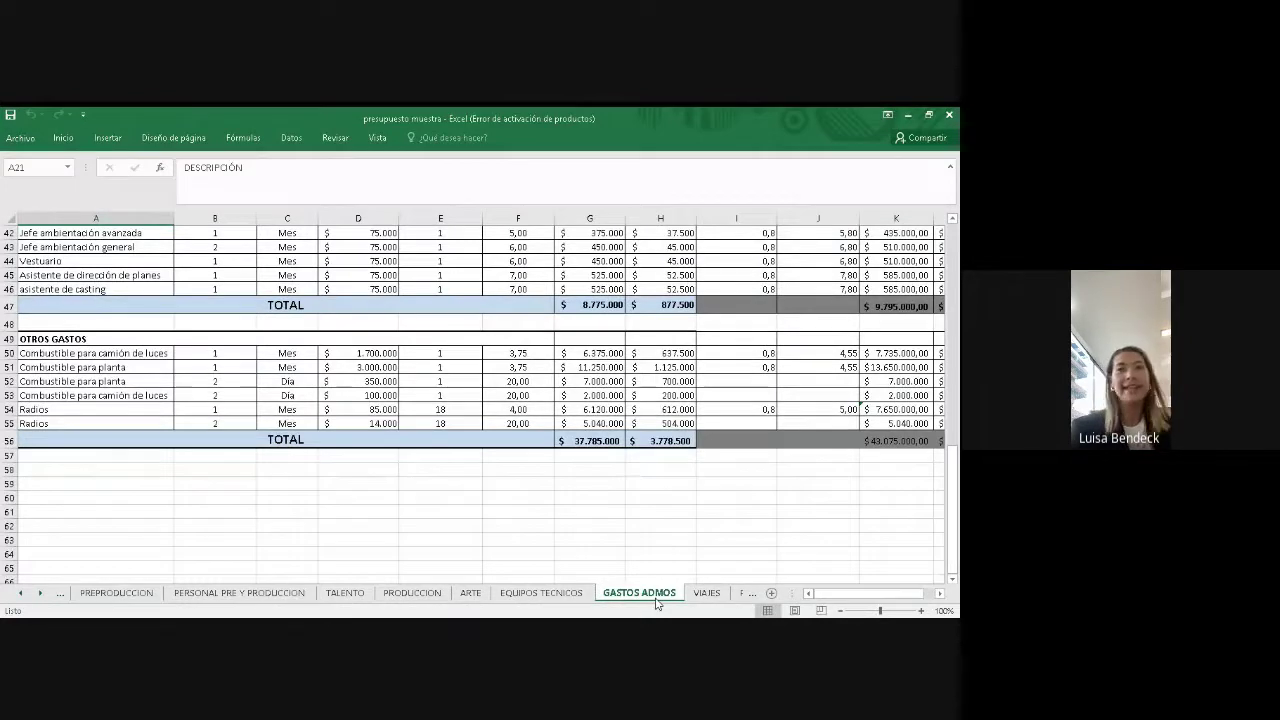
left_click_drag(955, 481, 955, 407)
left_click_drag(955, 408, 953, 338)
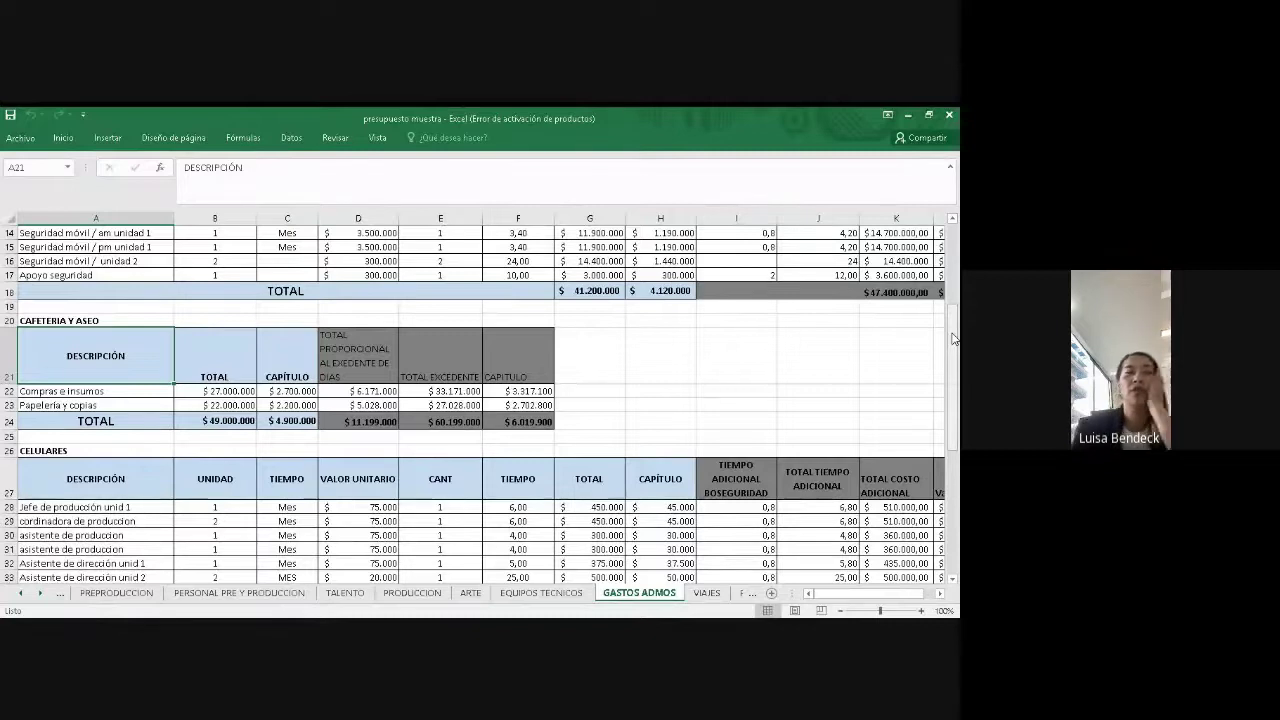
mouse_move(953, 338)
left_mouse_down()
mouse_move(953, 320)
mouse_move(953, 333)
left_mouse_up()
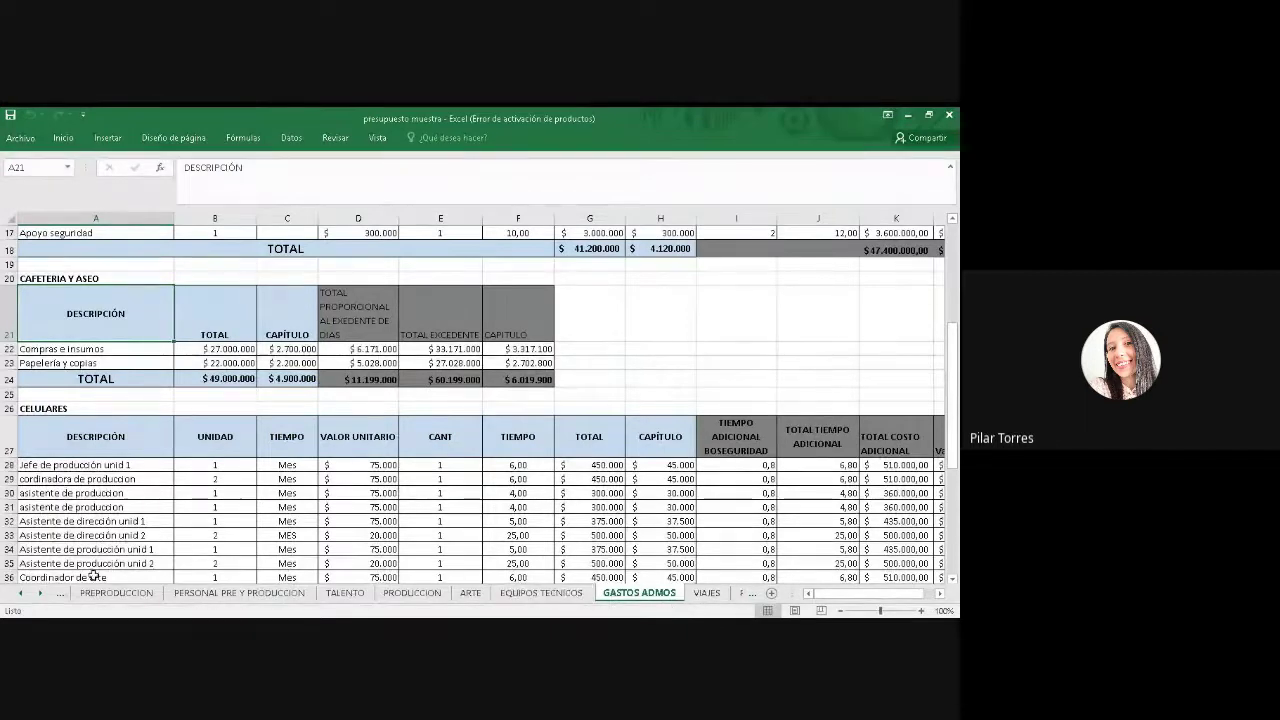
Bring the last sheets of the workbook into reach and view the POSTPRODUCCION and VIAJES costs
left_click(41, 593)
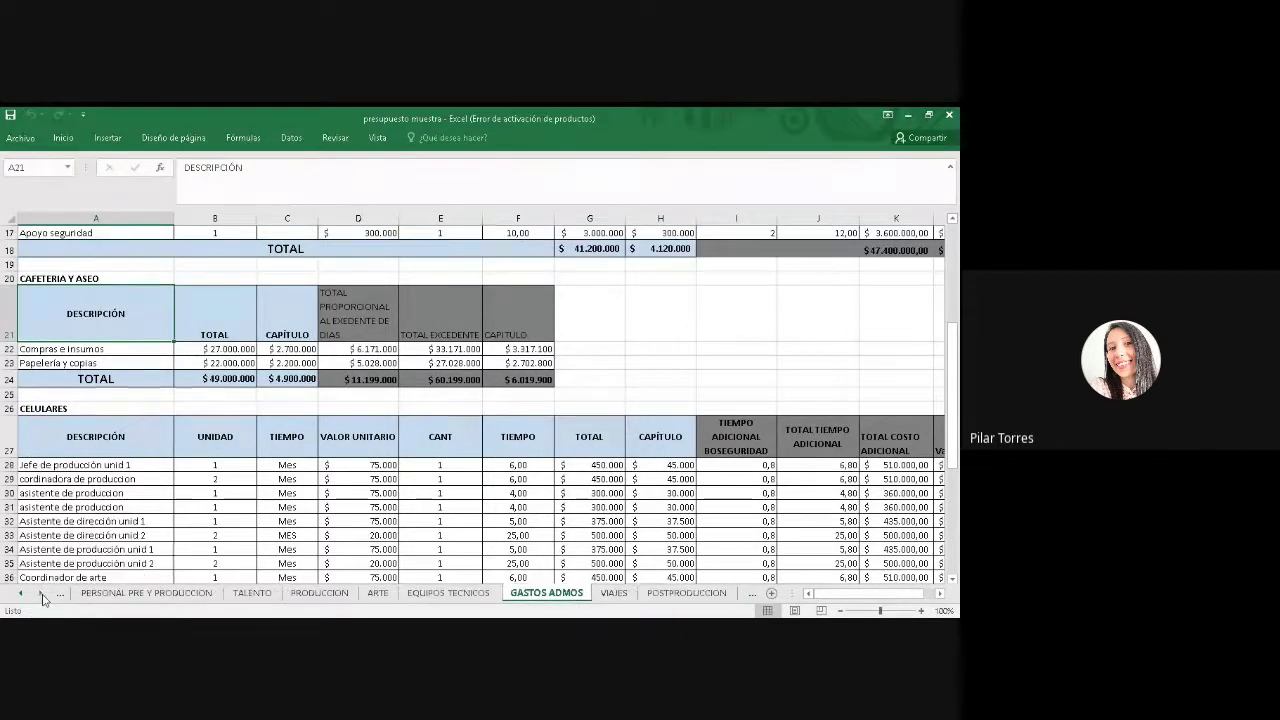
left_click(41, 593)
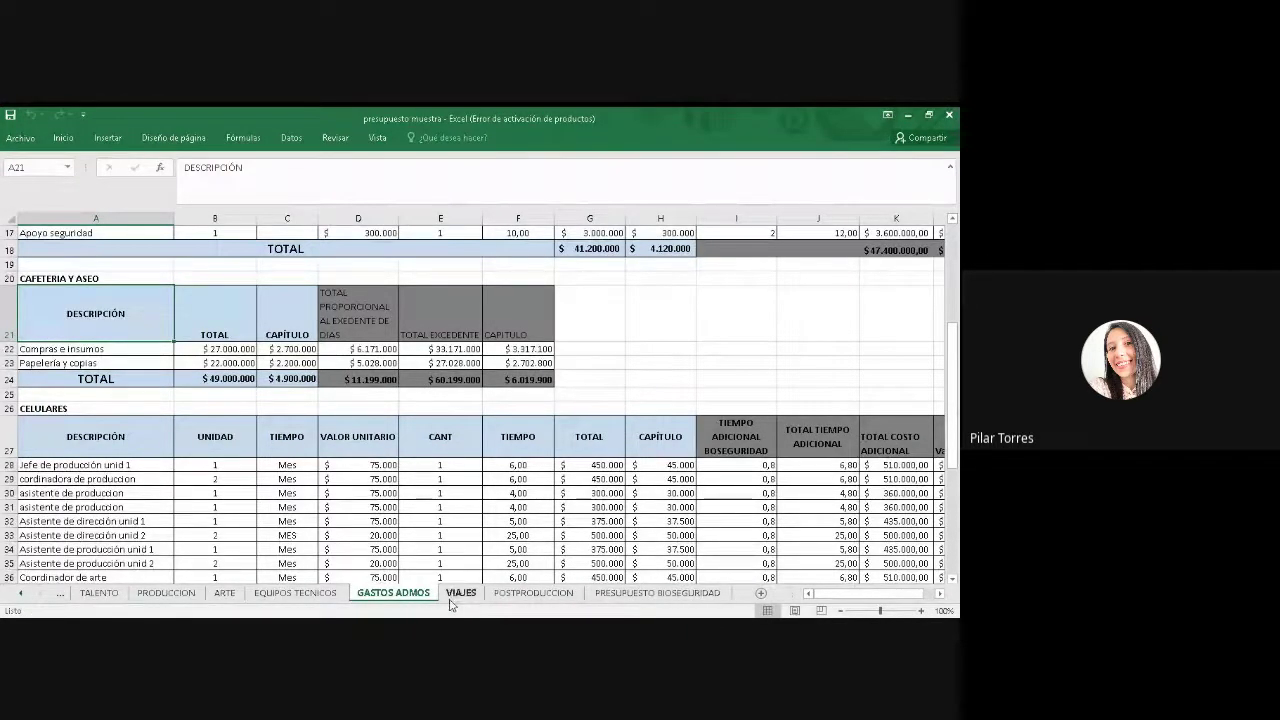
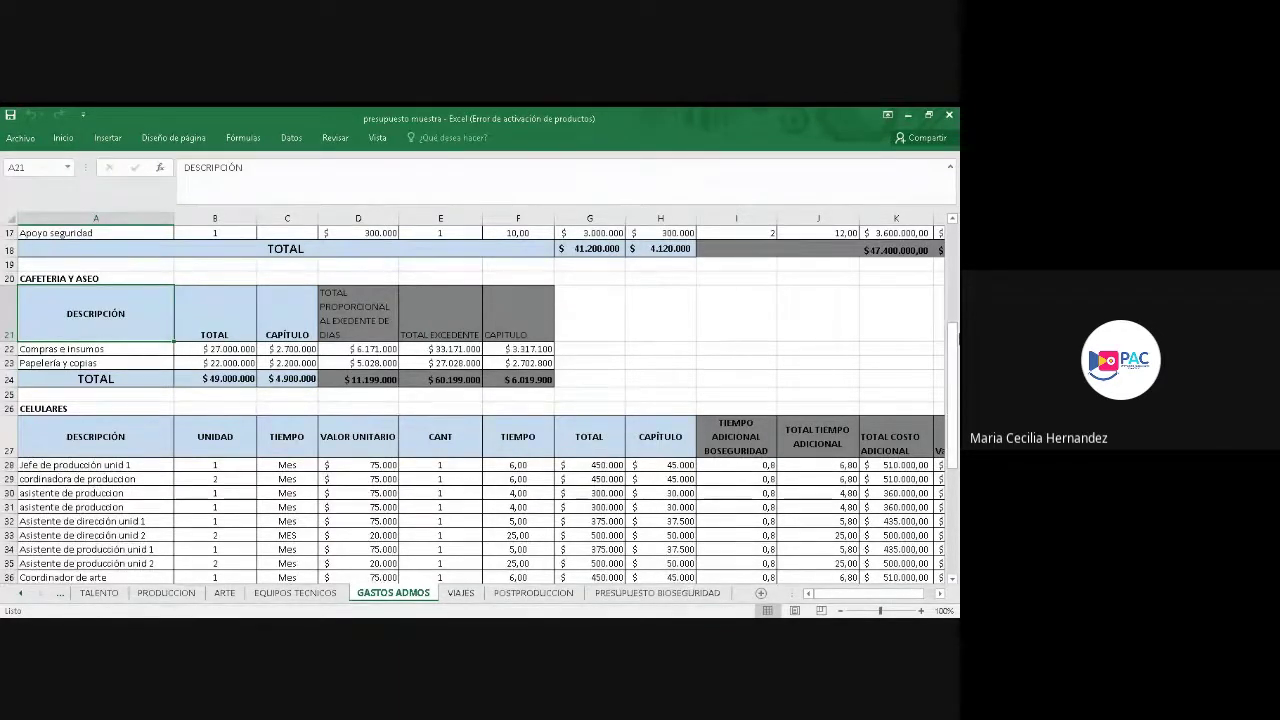
left_click(533, 592)
left_click_drag(951, 340, 951, 316)
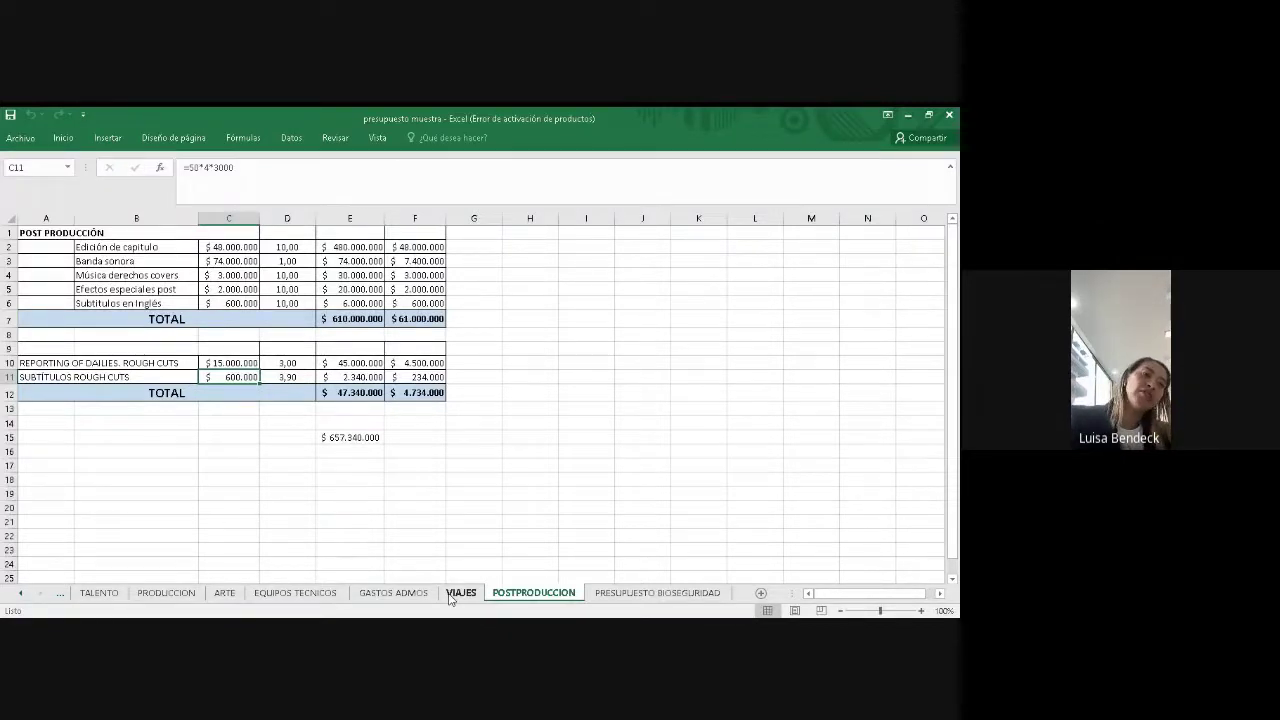
left_click(450, 596)
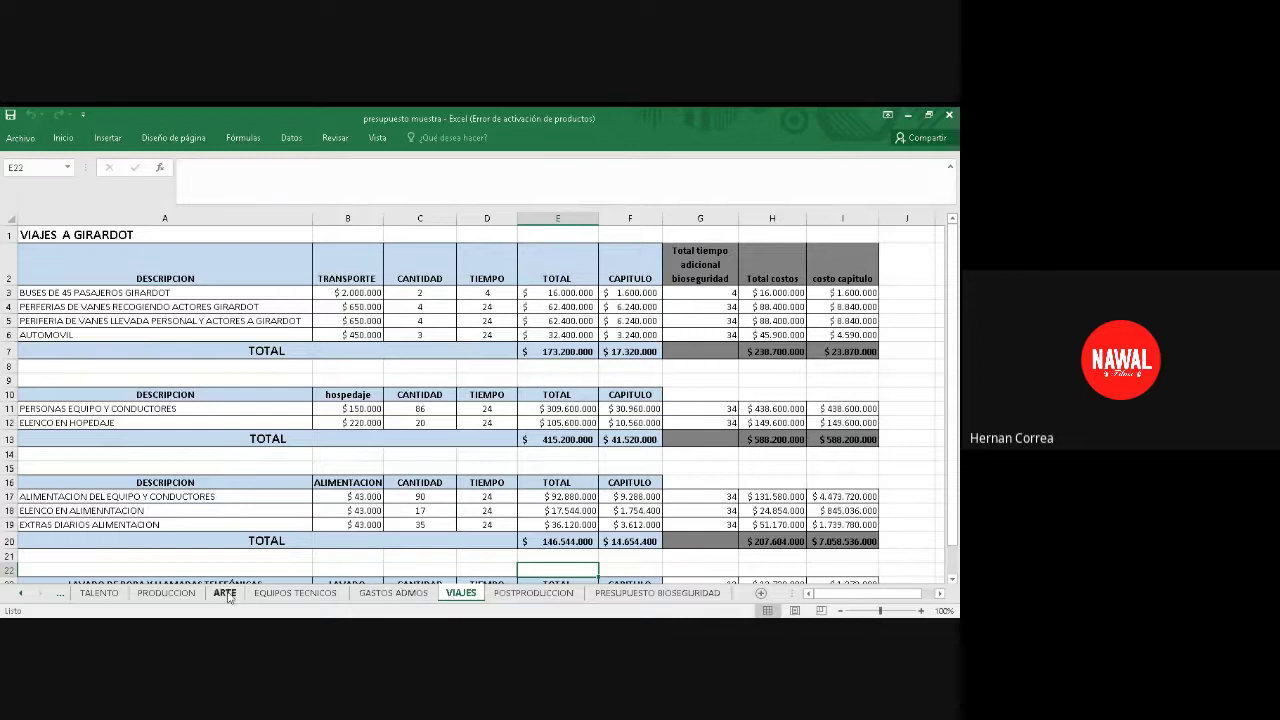
Return to the TOTALES DE ITEMS (2) summary sheet and minimize the workbook window
left_click(21, 594)
left_click(21, 594)
left_click(21, 594)
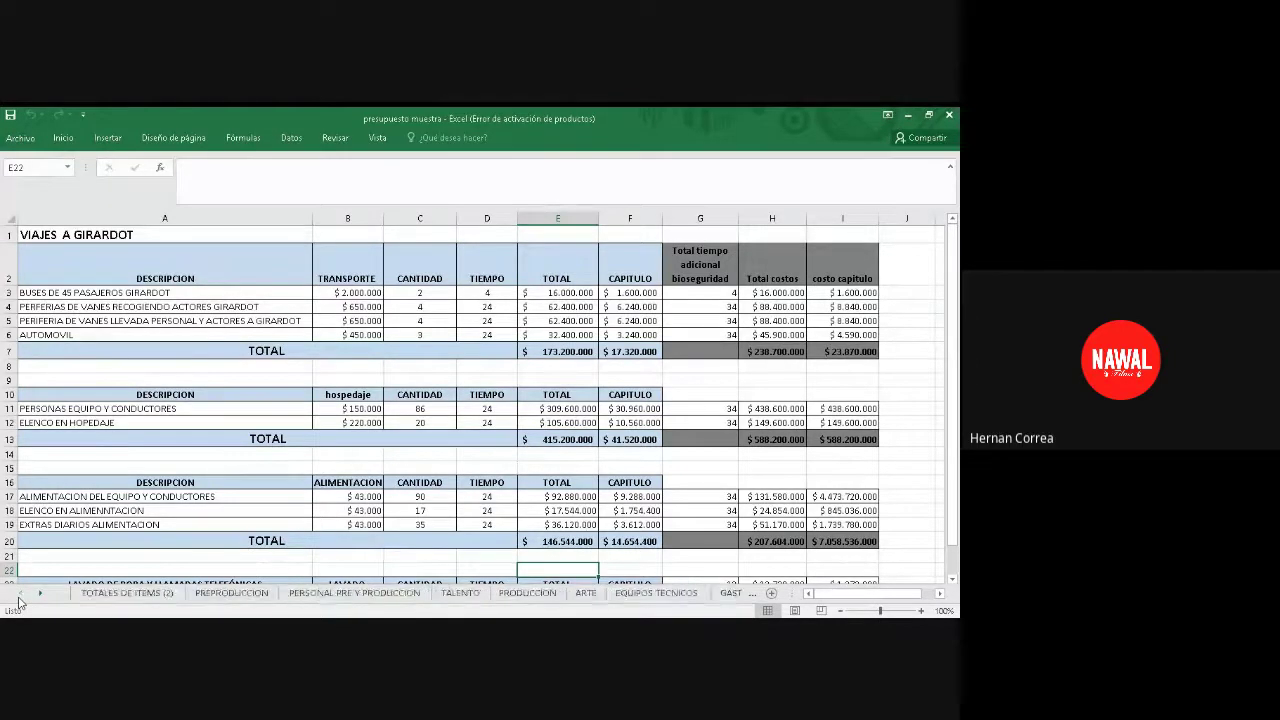
left_click(103, 592)
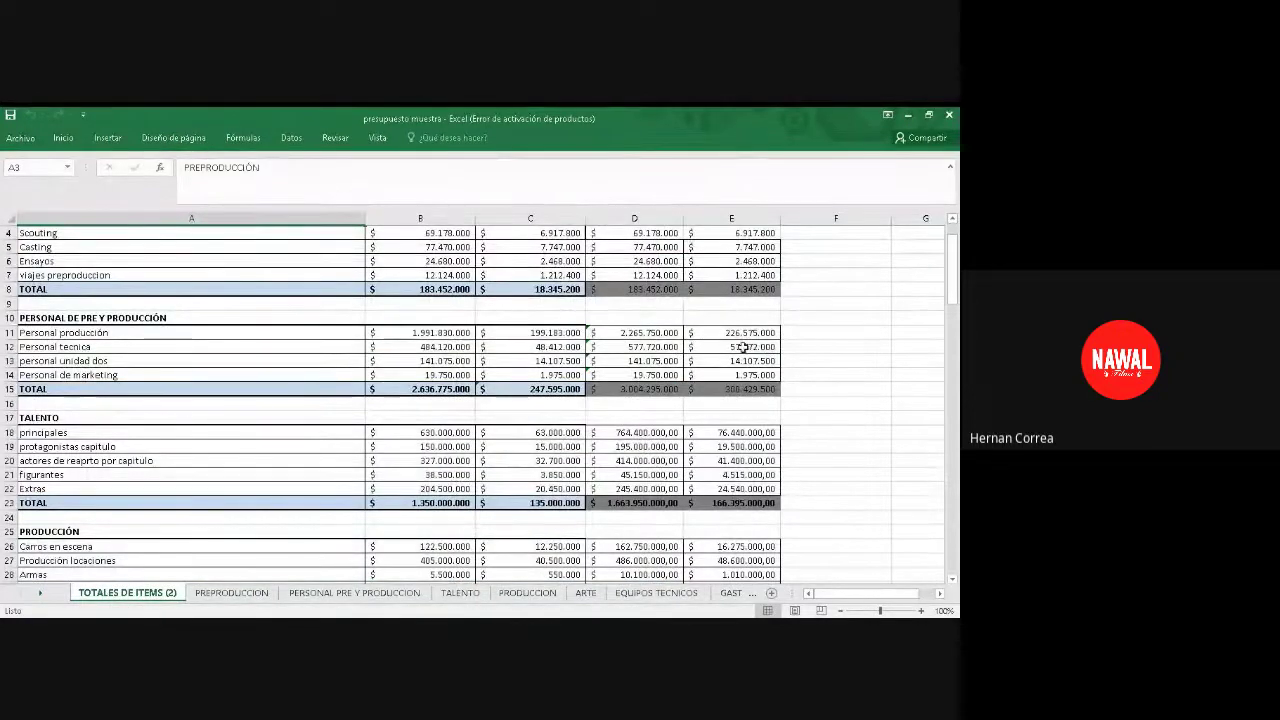
left_click(905, 116)
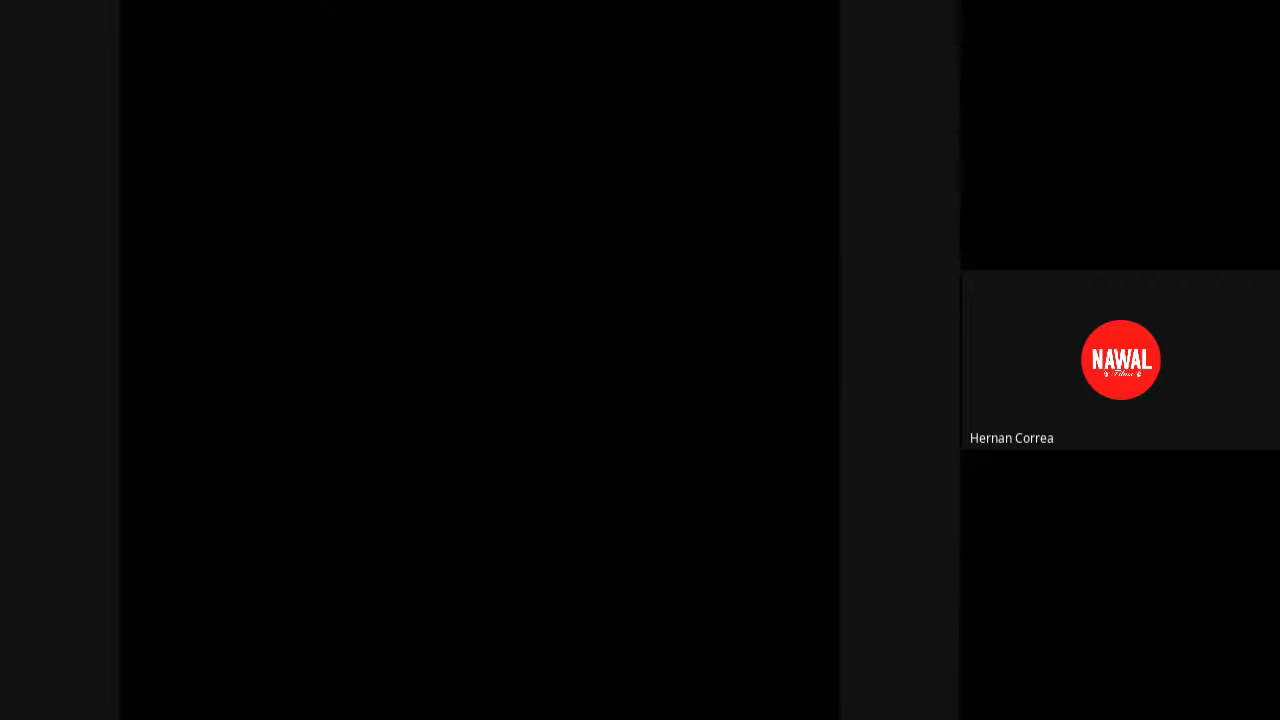